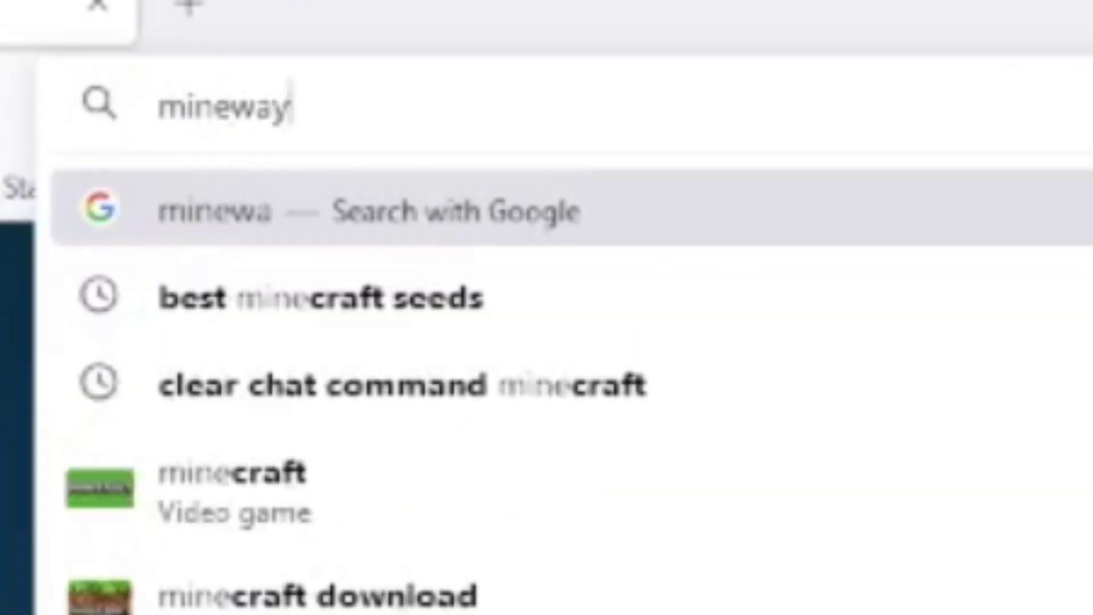
Search the web for Mineways and download Mineways 12.02 for Windows from the official site
key(Return)
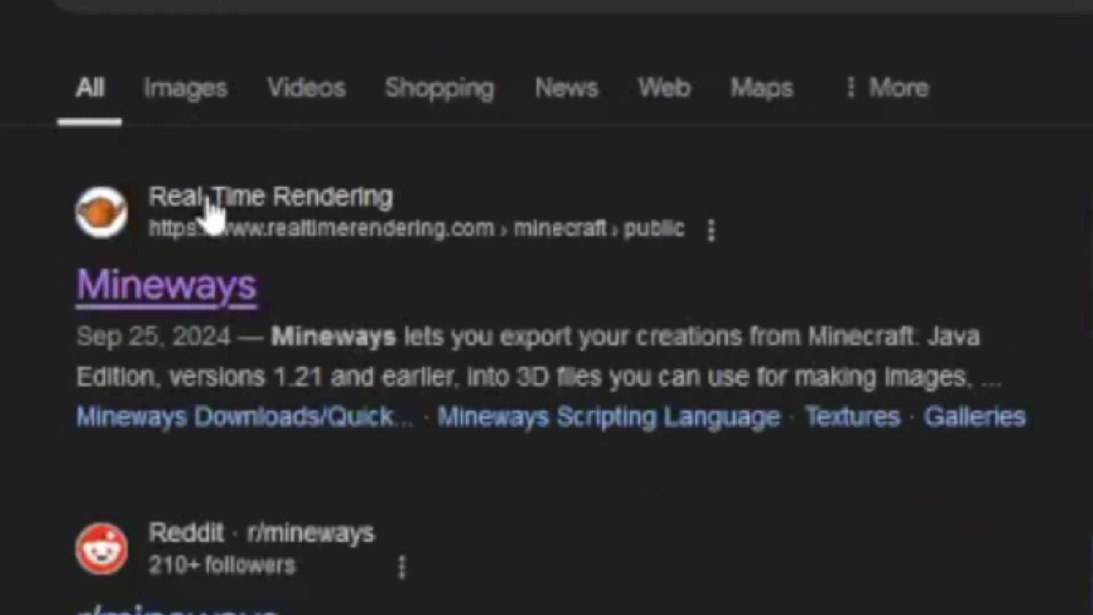
click(167, 285)
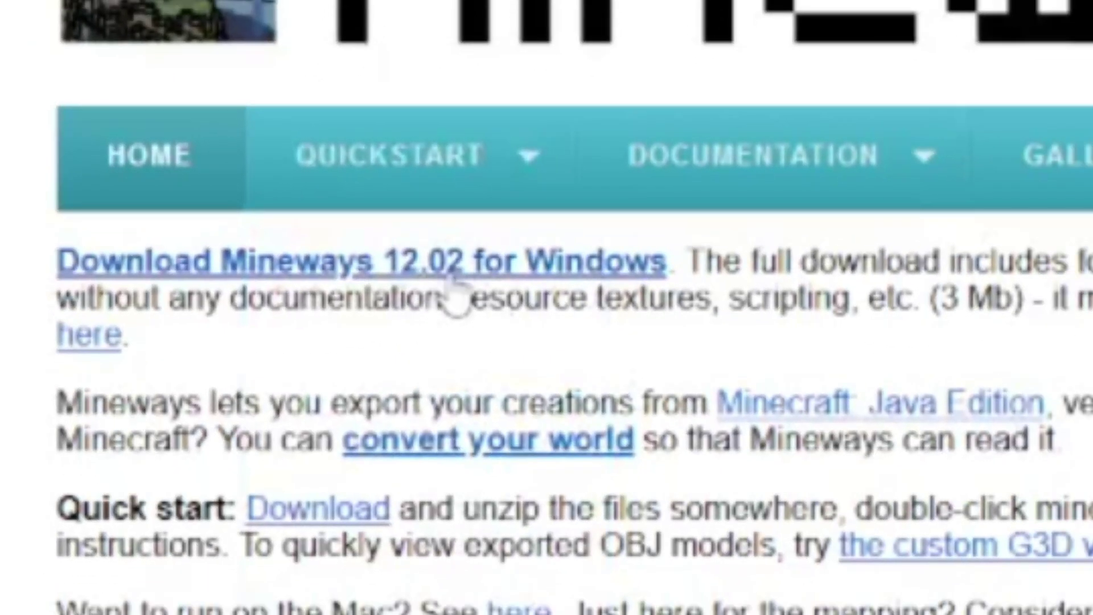
click(126, 192)
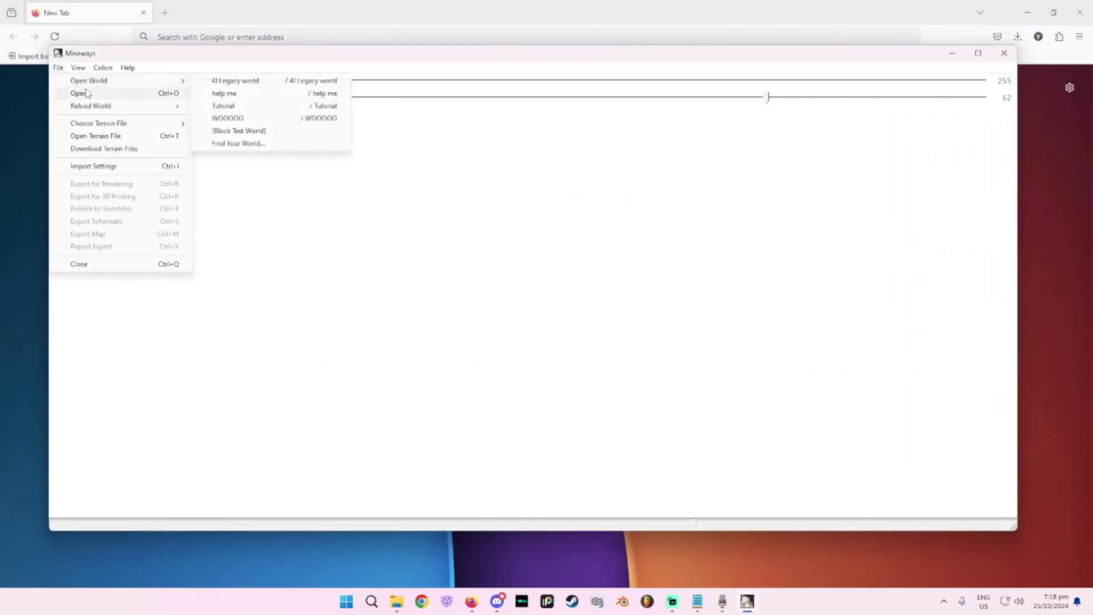
Open the Tutorial world's level.dat file in Mineways
click(114, 96)
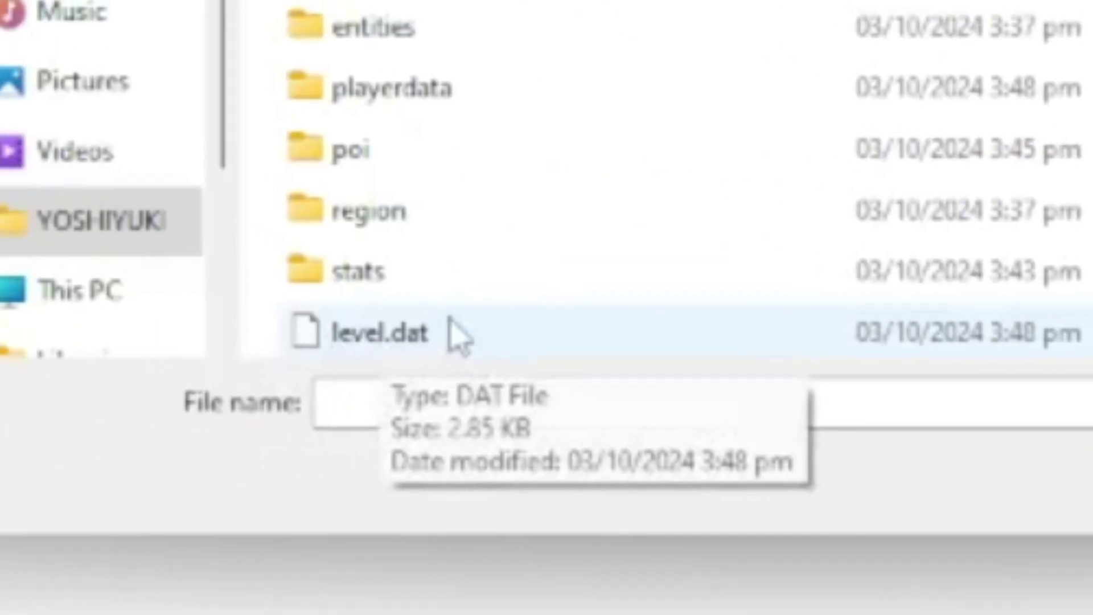
click(454, 335)
click(486, 363)
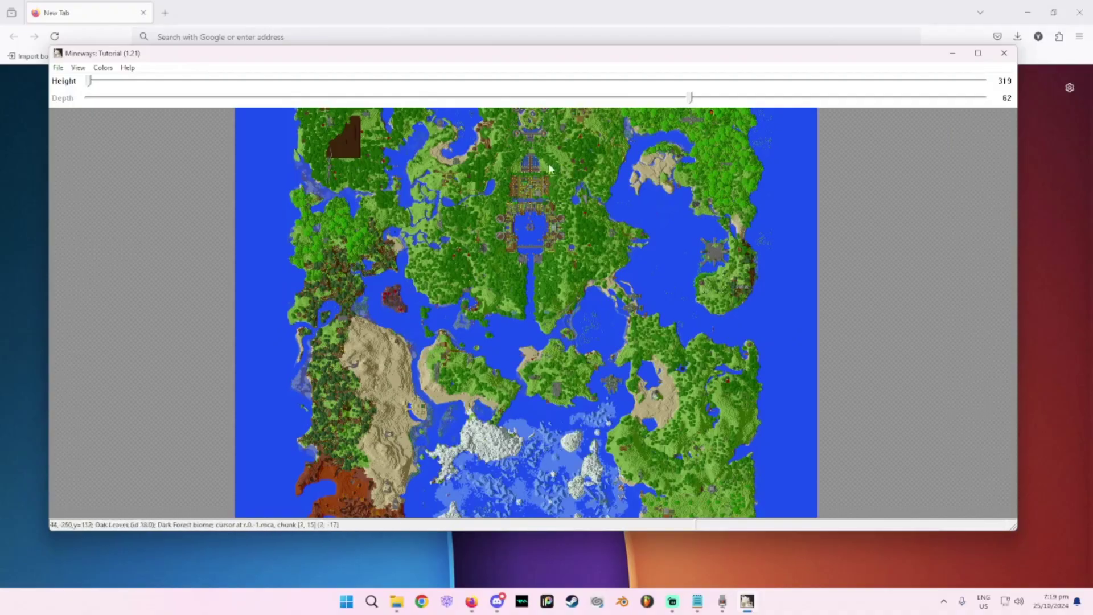
Maximize the Mineways window and zoom in on the map
scroll(543, 108, up, 2)
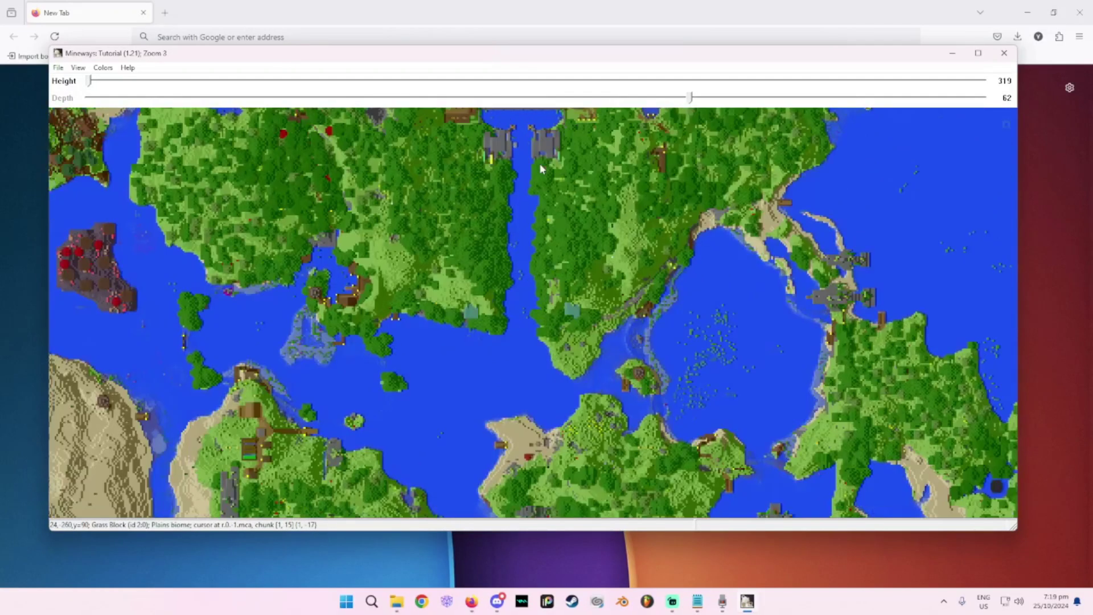
scroll(540, 113, down, 2)
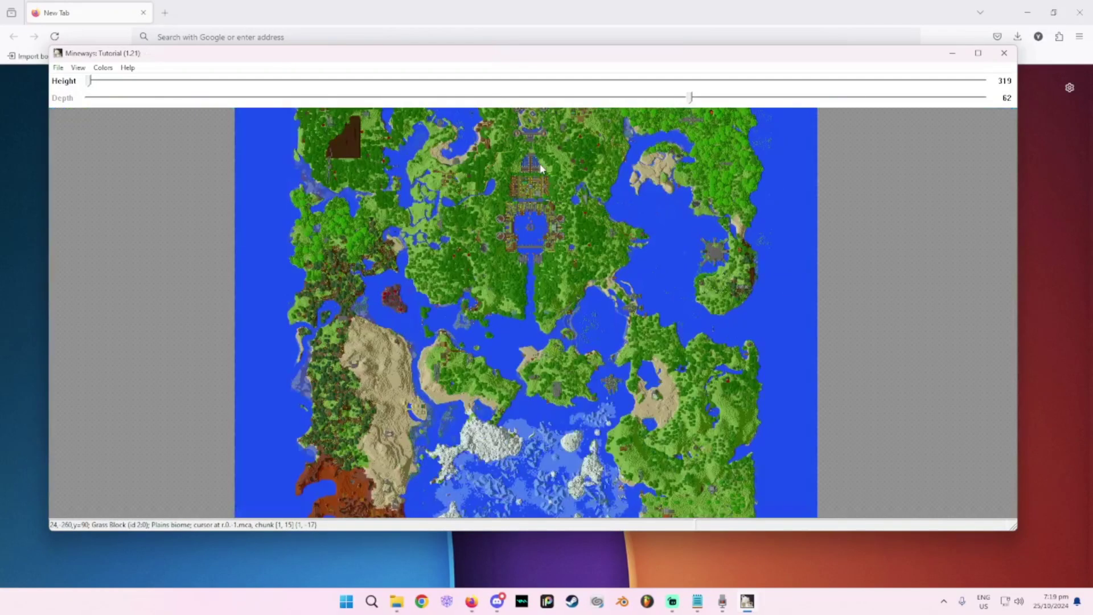
click(978, 53)
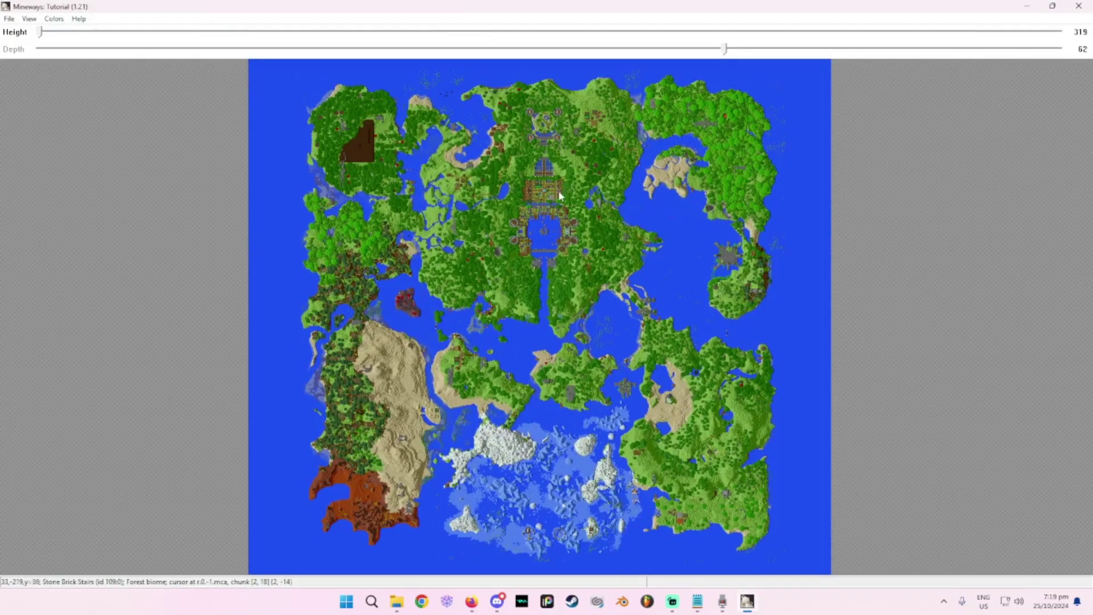
scroll(560, 195, up, 3)
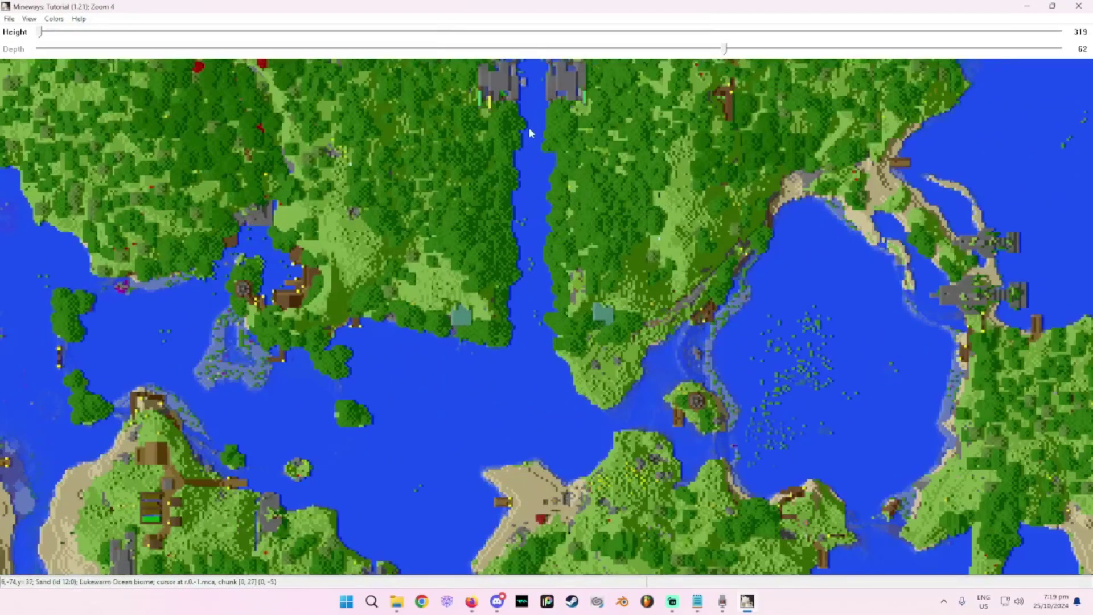
Centre the castle on the map and select a 125 × 173 area covering it
drag(528, 149, 527, 361)
drag(517, 233, 519, 348)
mouse_move(510, 296)
mouse_down()
mouse_move(505, 315)
mouse_move(500, 280)
mouse_up()
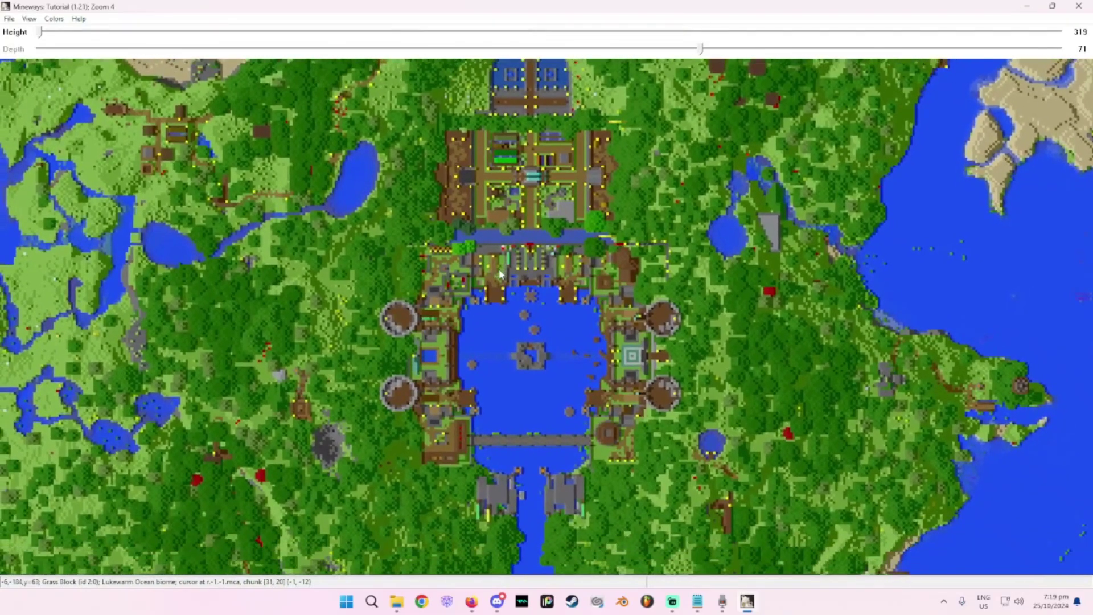
drag(489, 227, 474, 269)
right_drag(457, 187, 502, 221)
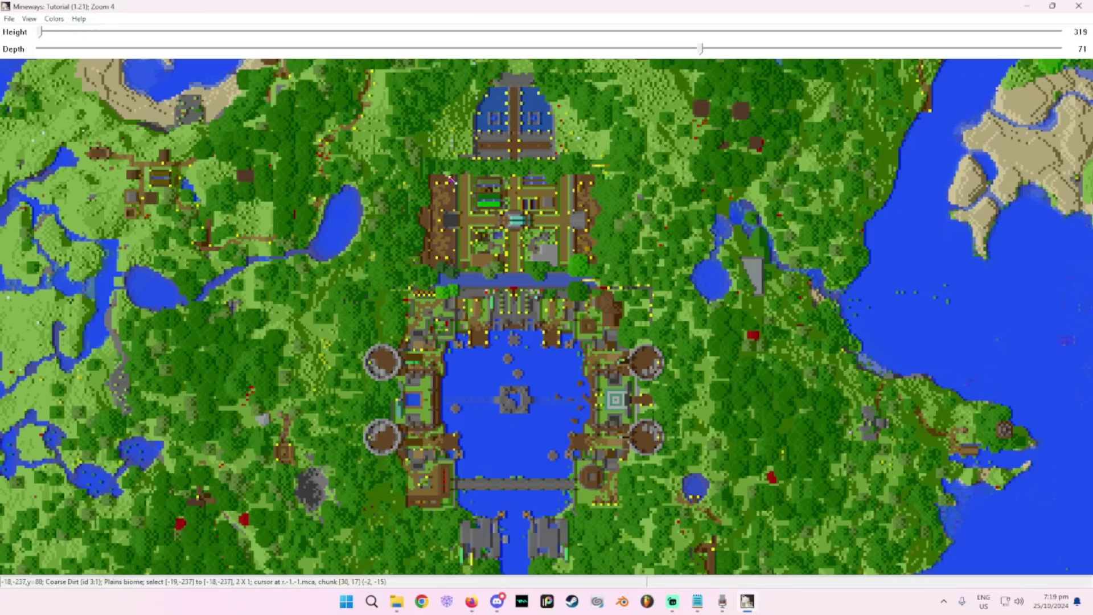
right_drag(359, 502, 669, 77)
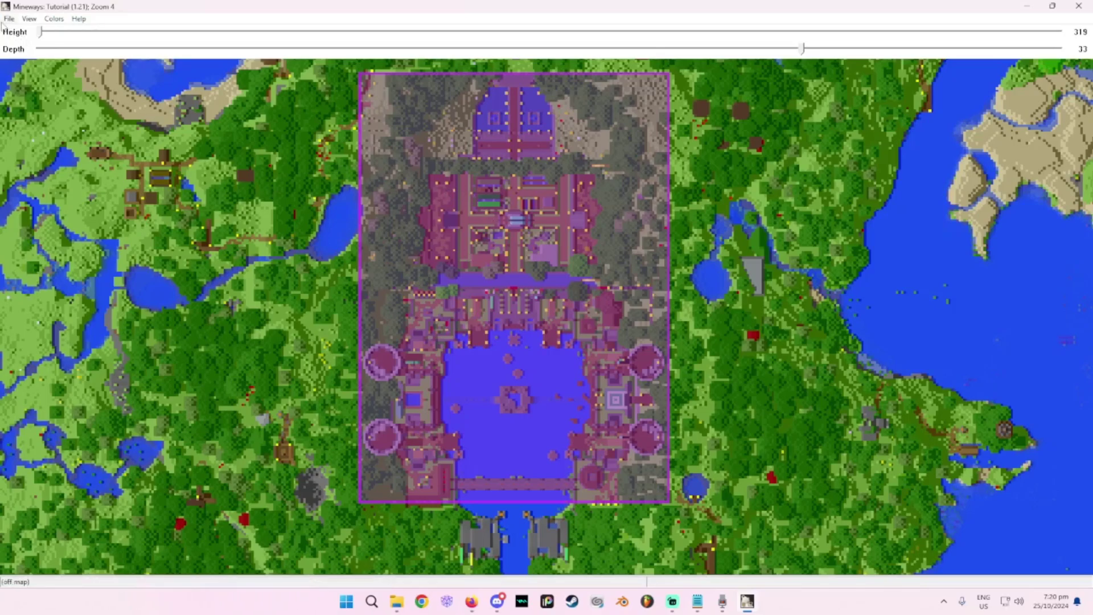
Start an Export for Rendering with the file name 'tutorial'
click(9, 20)
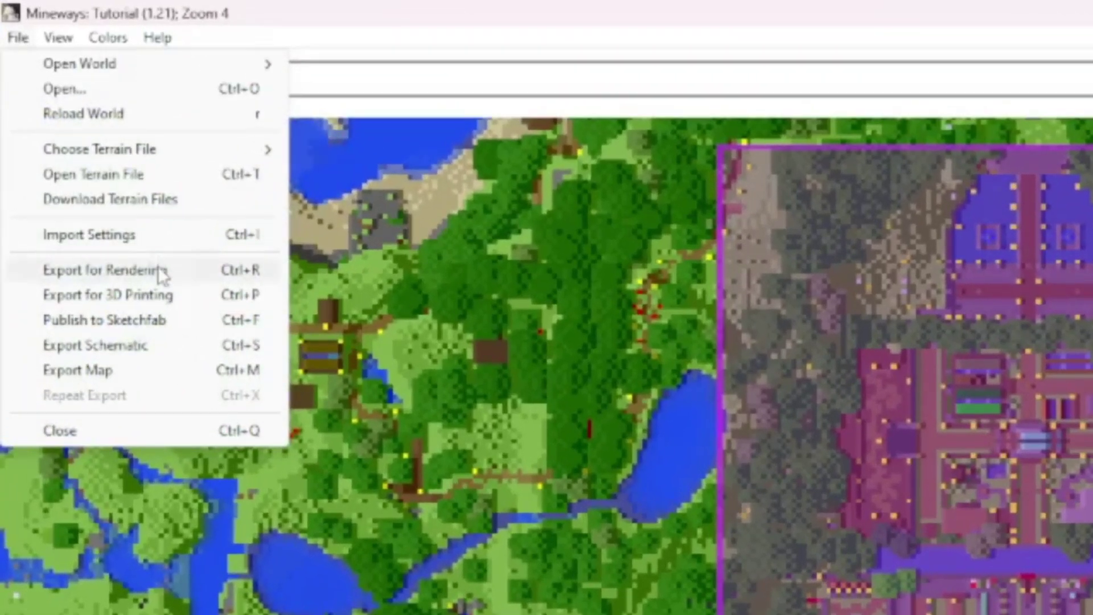
click(200, 271)
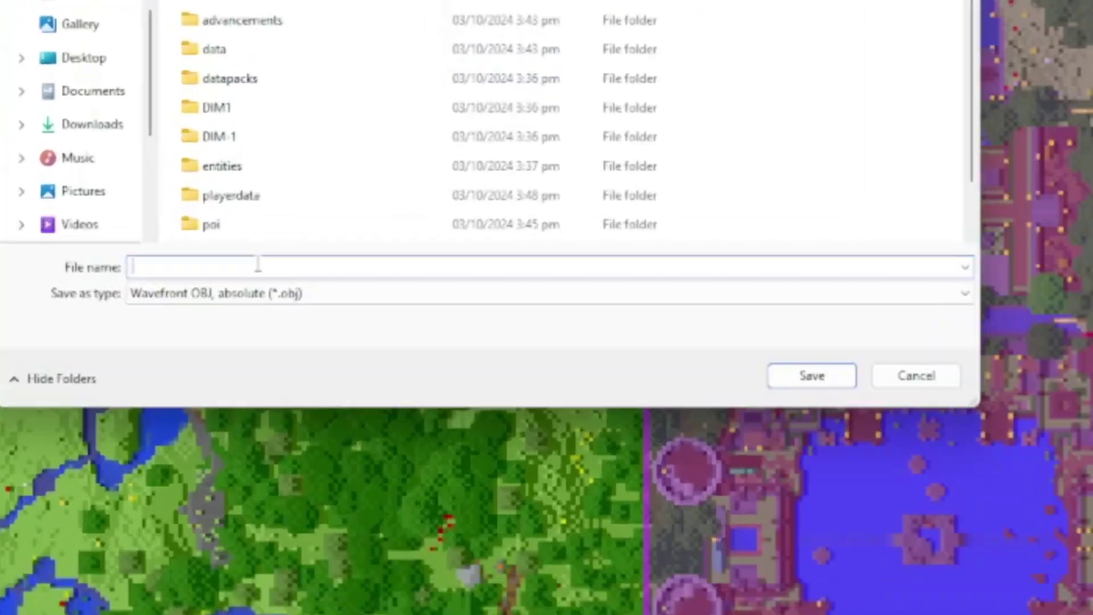
text(tutorial)
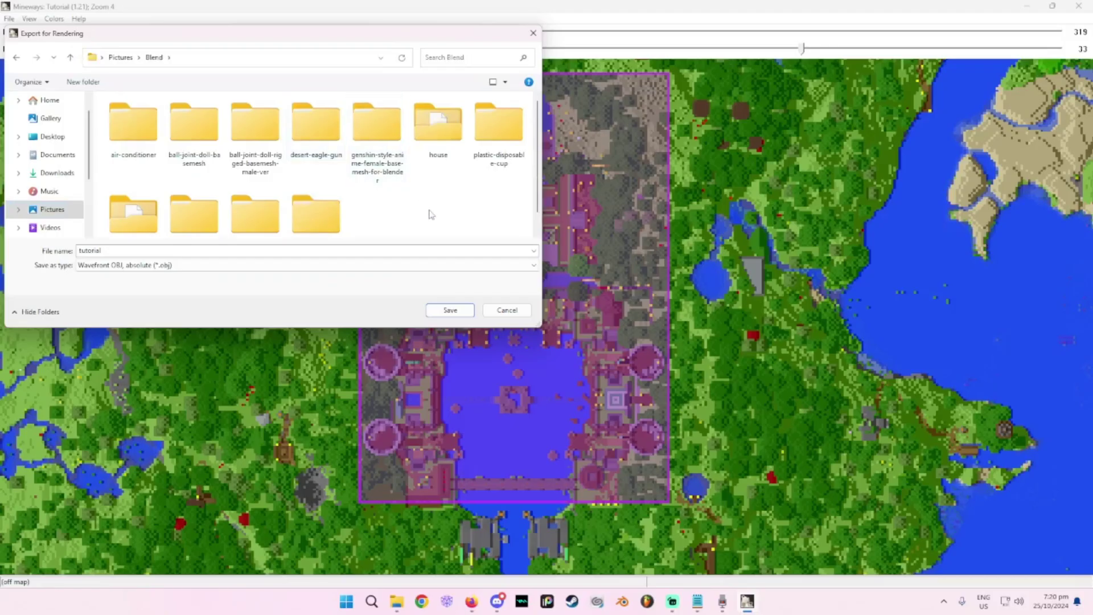
Create a new 'tutorial' folder in Pictures\Blend and save the export there
right_click(430, 215)
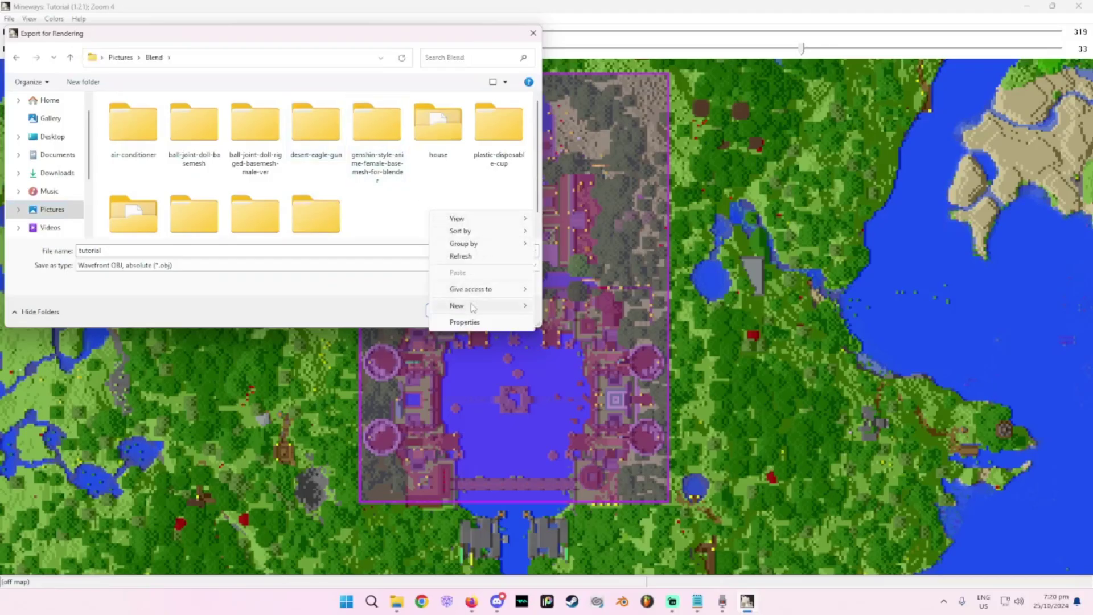
mouse_move(472, 307)
click(554, 308)
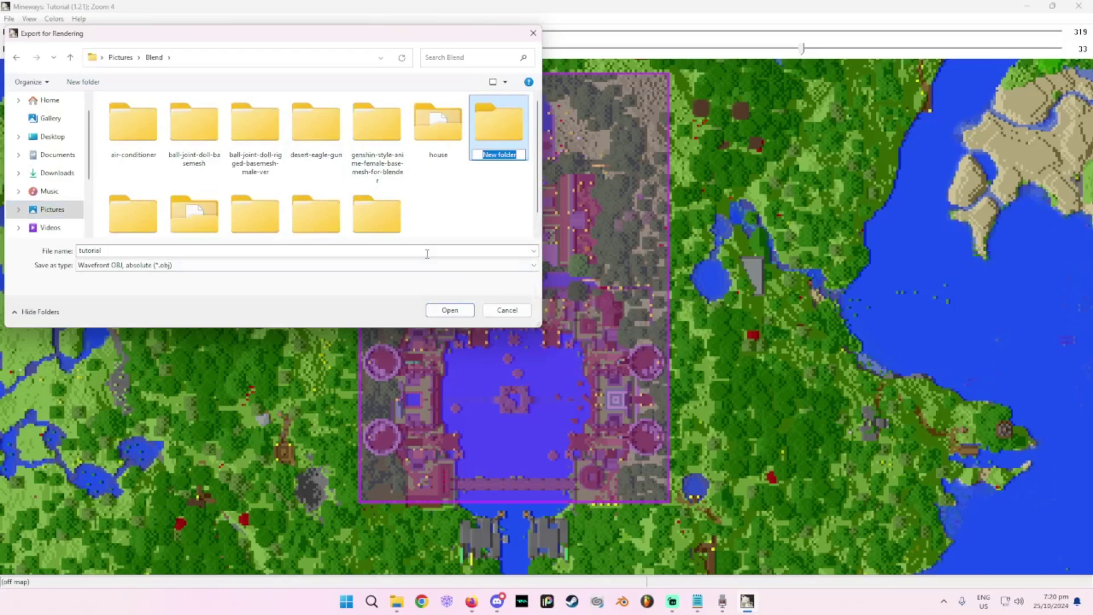
text(tuto)
text(rial)
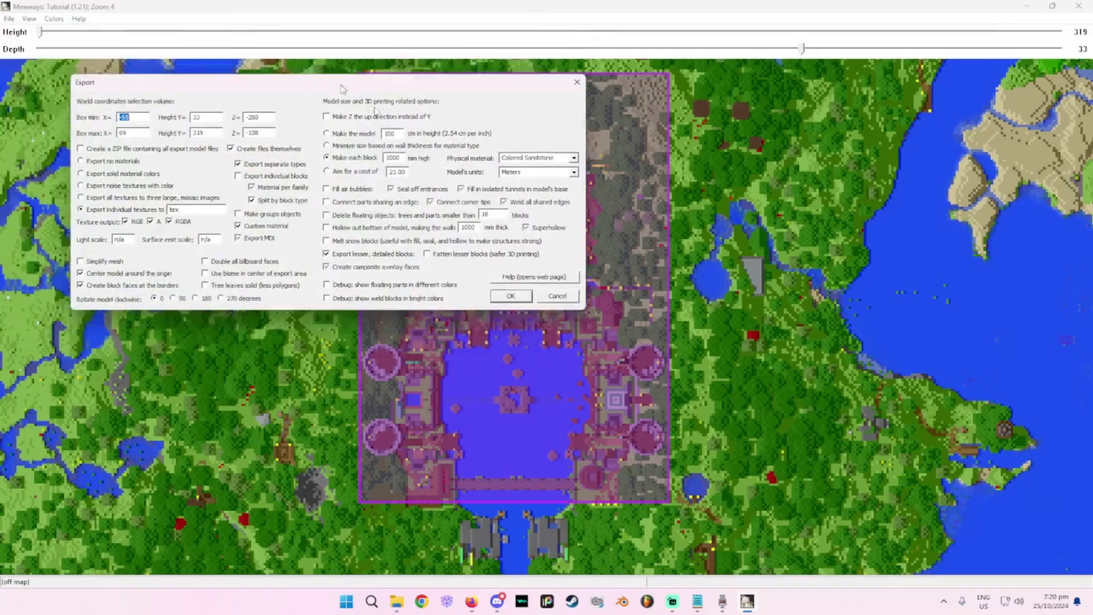
drag(341, 88, 530, 180)
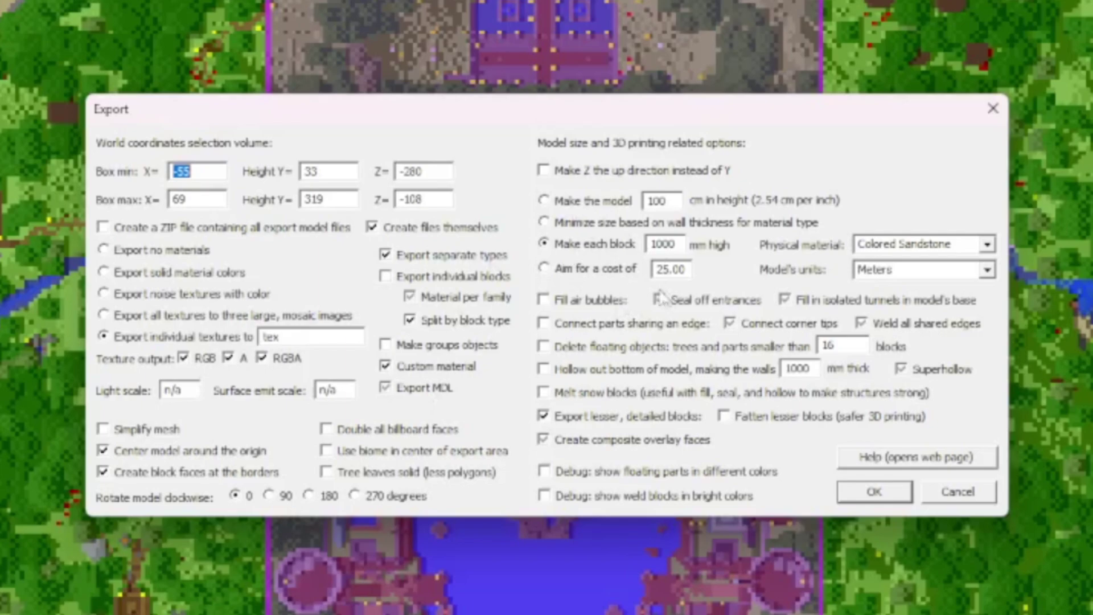
Enable Simplify mesh and confirm, writing tutorial.obj, tutorial.mtl and the tex folder
click(146, 428)
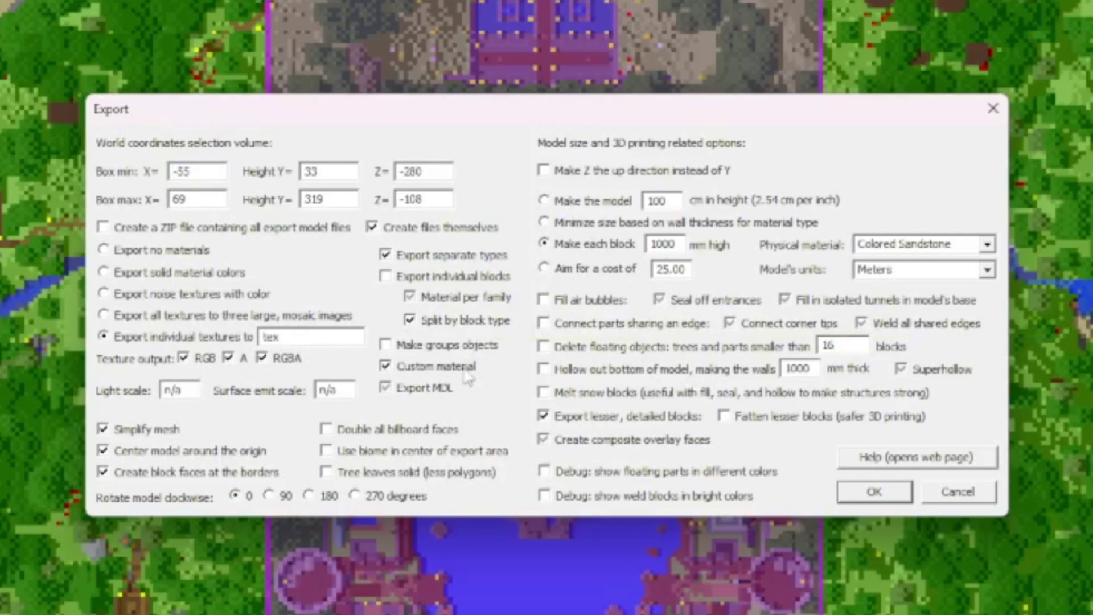
click(873, 490)
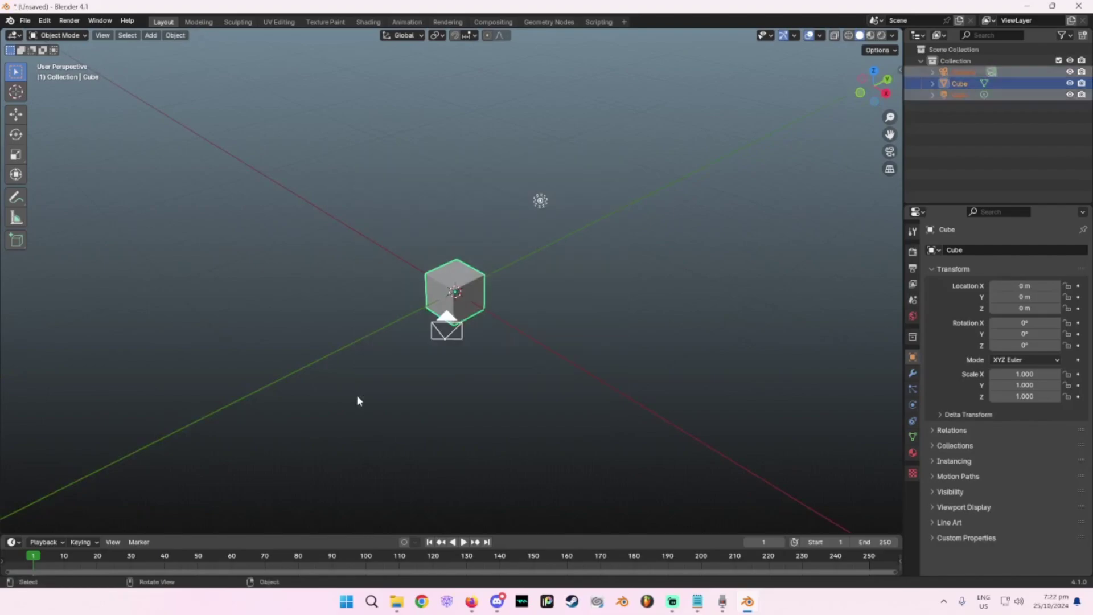
Delete the default cube, camera and light, then import tutorial.obj as a Wavefront OBJ
key(Delete)
click(25, 20)
mouse_move(55, 190)
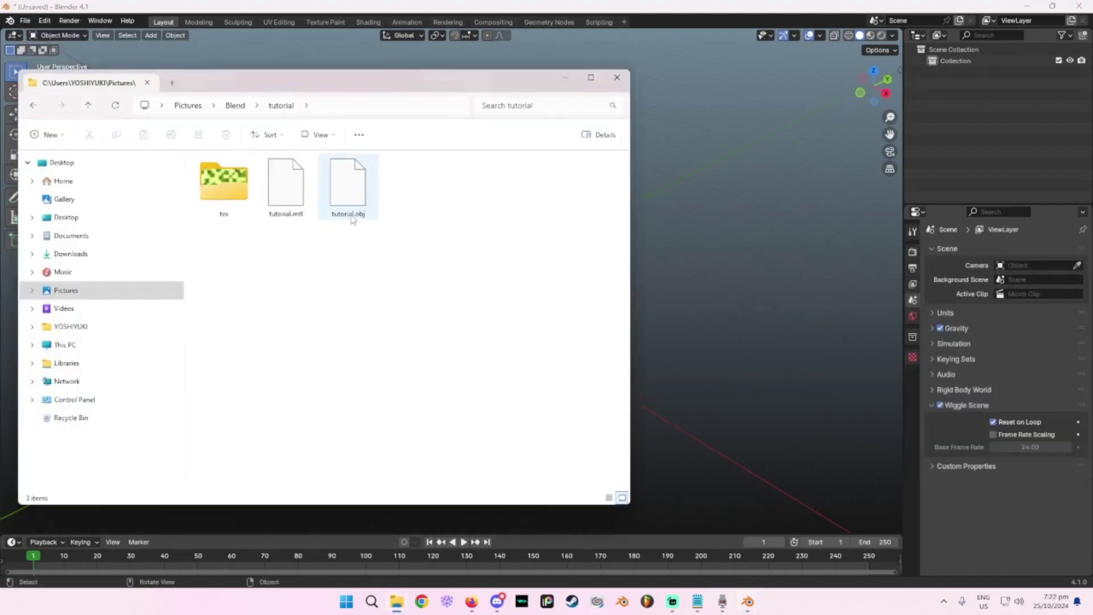
drag(352, 220, 774, 205)
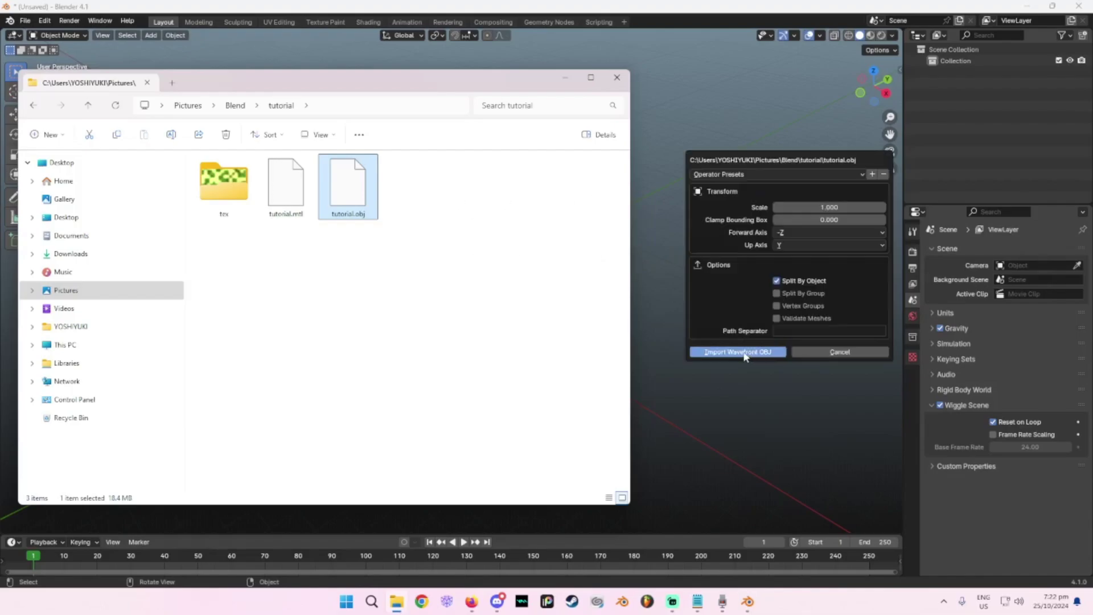
click(744, 356)
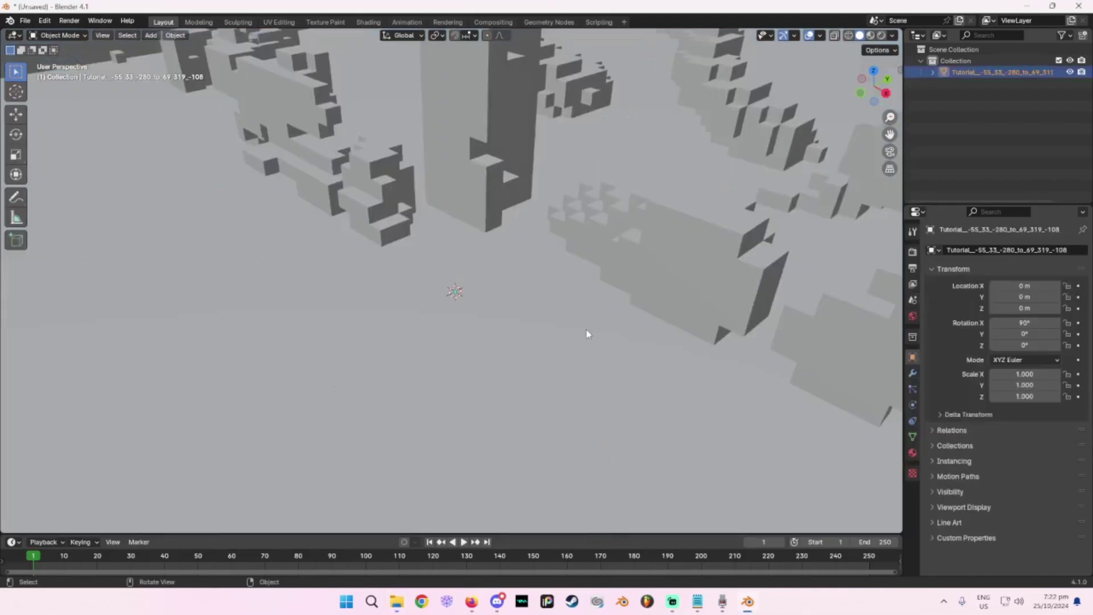
Walk the view back from the castle to a wider overview
key(shift+grave)
key(s)
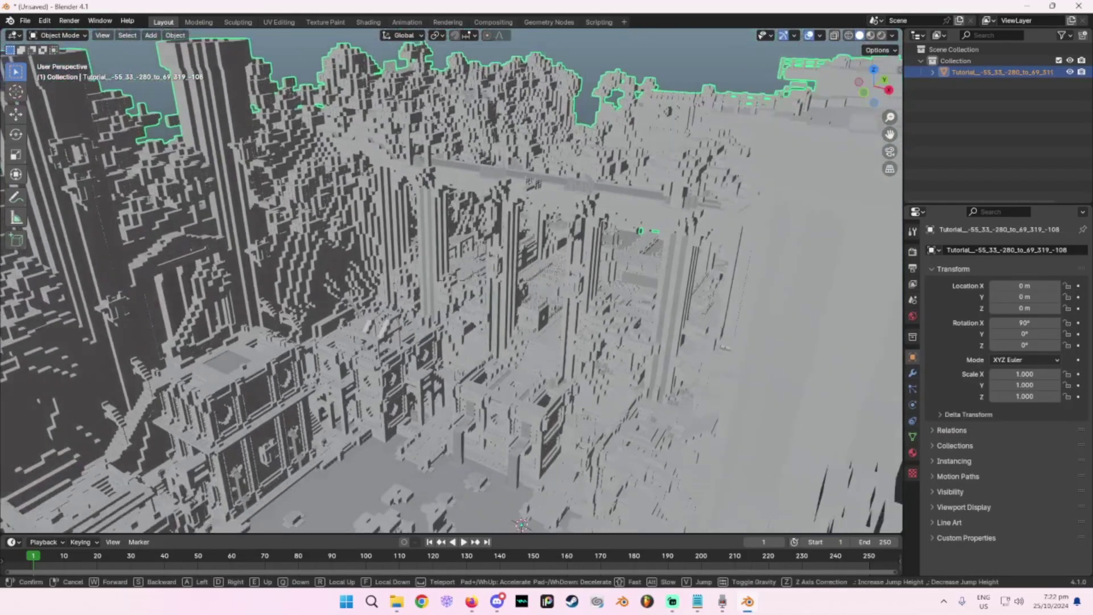
key(s)
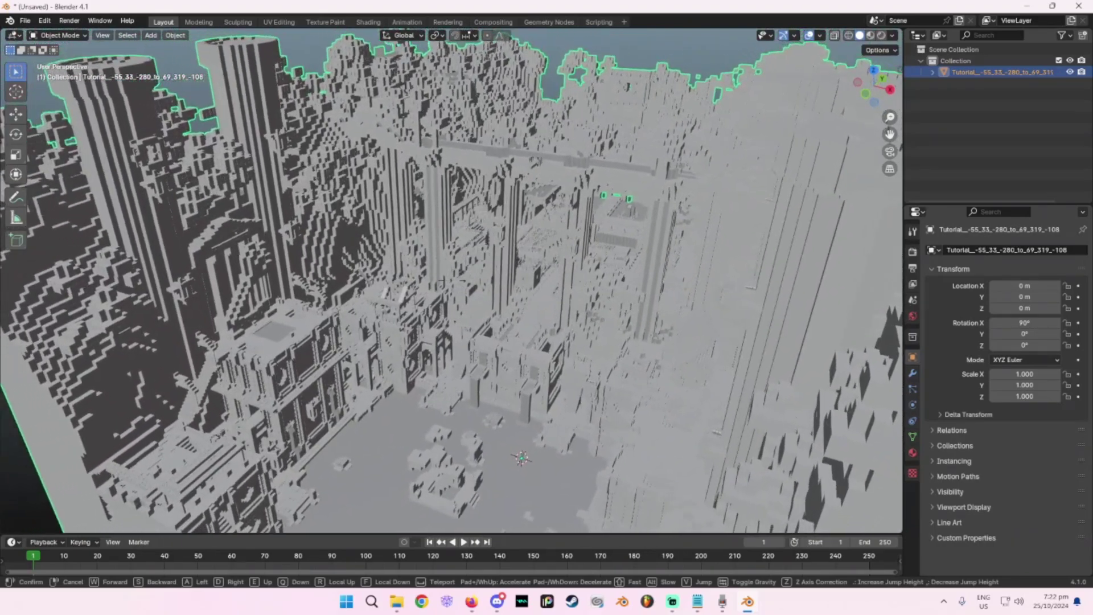
key(s)
click(581, 325)
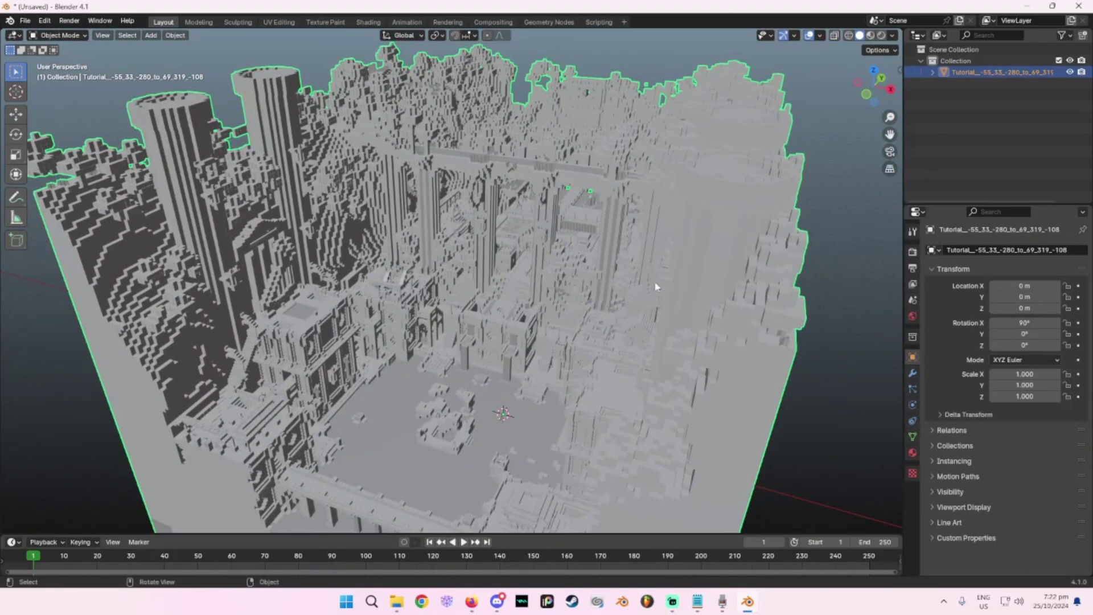
Add a camera aligned to the view, adjust its focal length, frame the courtyard, and use Material Preview
key(shift+a)
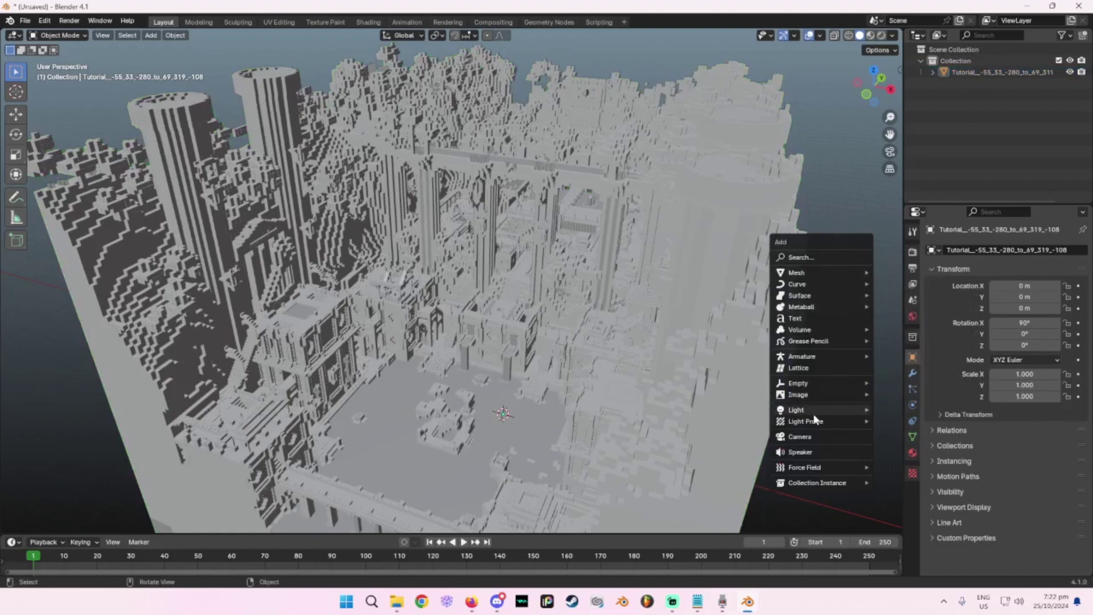
click(808, 455)
key(ctrl+alt+KP_0)
click(912, 404)
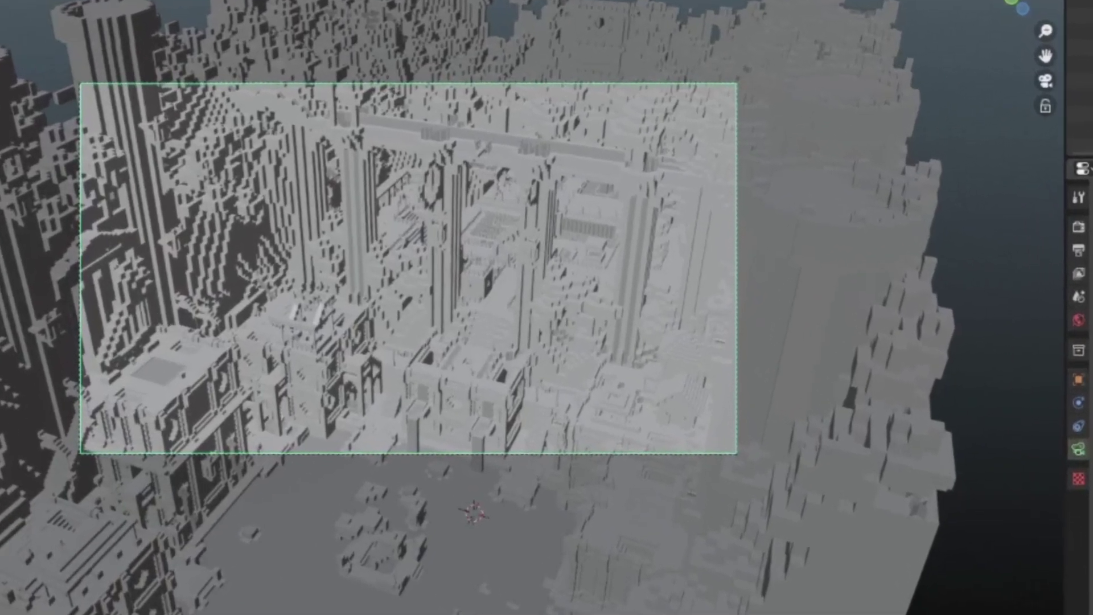
drag(1030, 305, 994, 304)
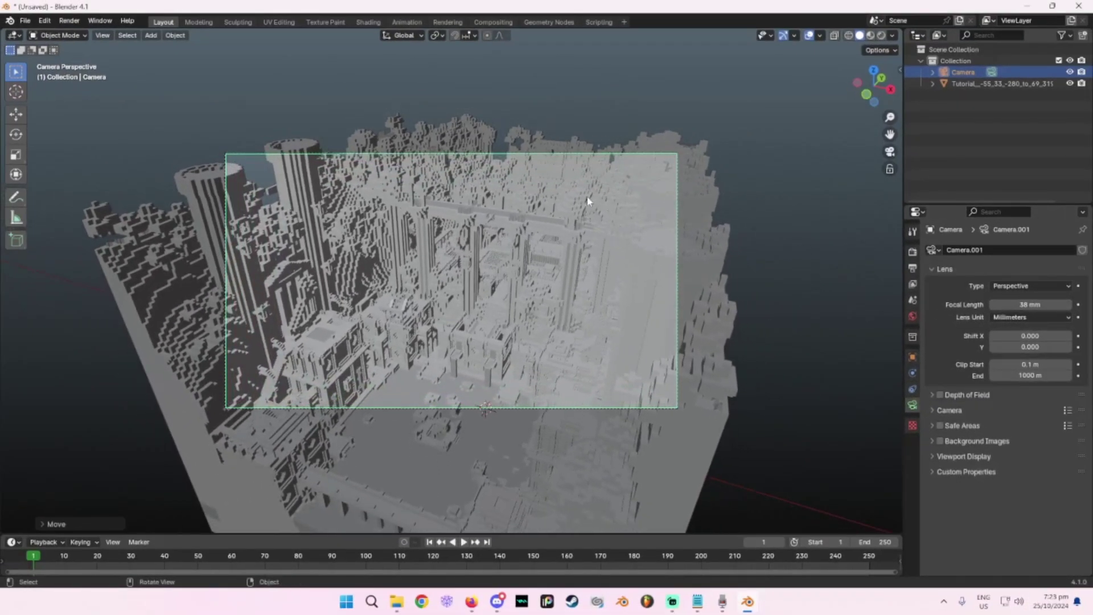
key(shift+grave)
key(w)
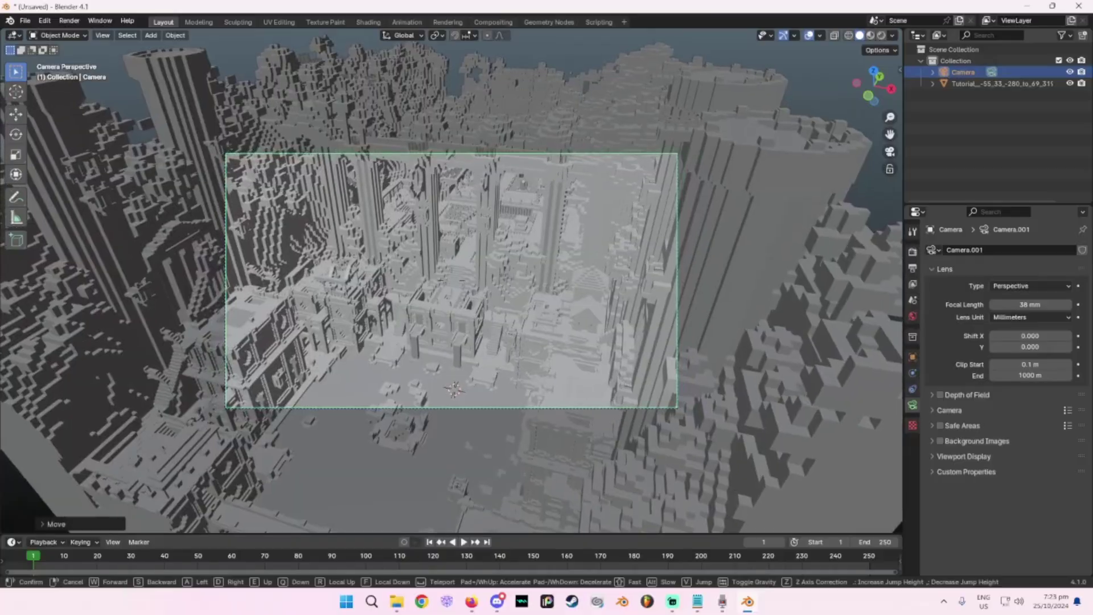
click(452, 280)
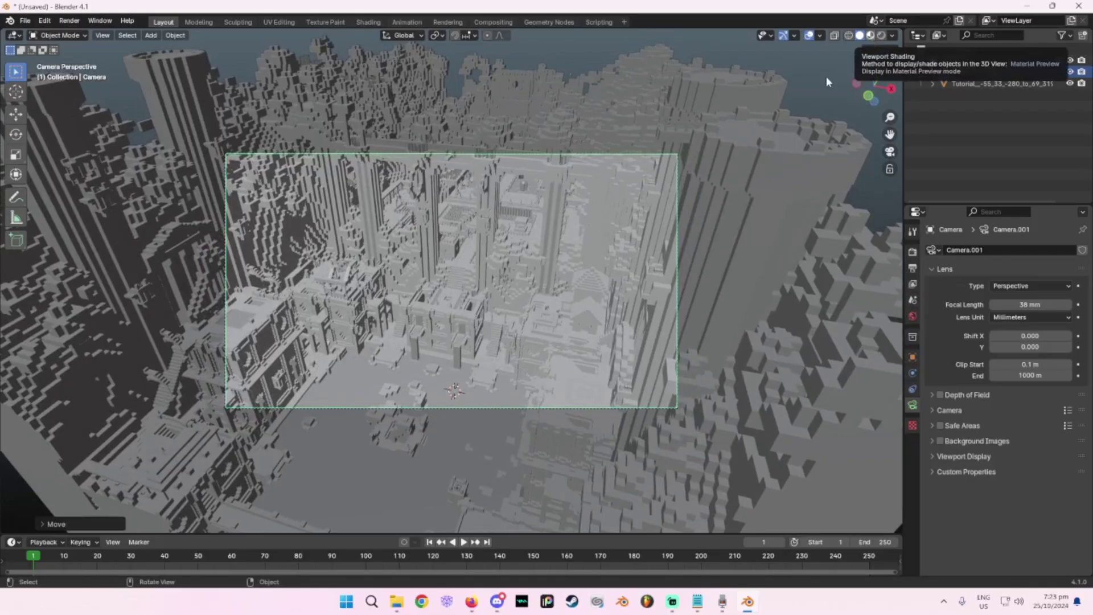
key(z)
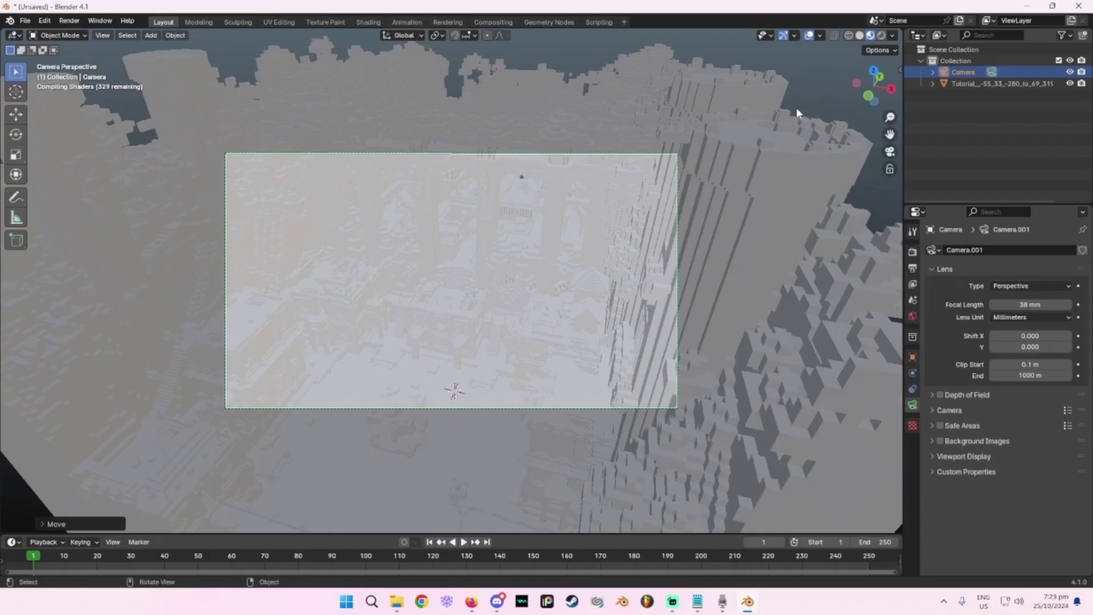
Fly past the stone brick and cobblestone walls, then show the Tutorial mesh's Material Properties
key(shift+grave)
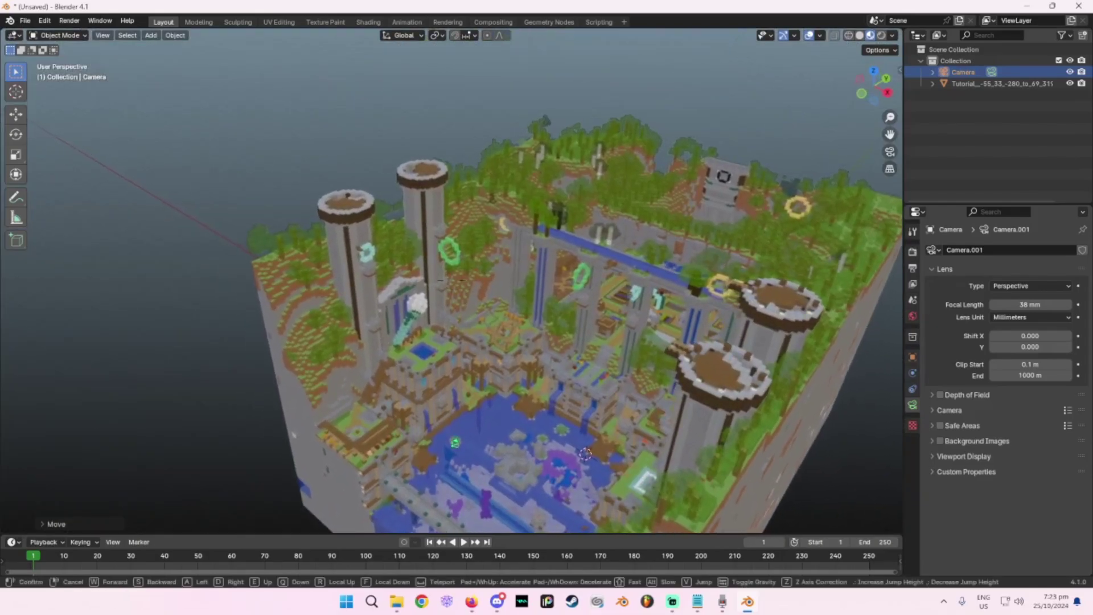
key(w)
click(493, 271)
scroll(493, 270, up, 14)
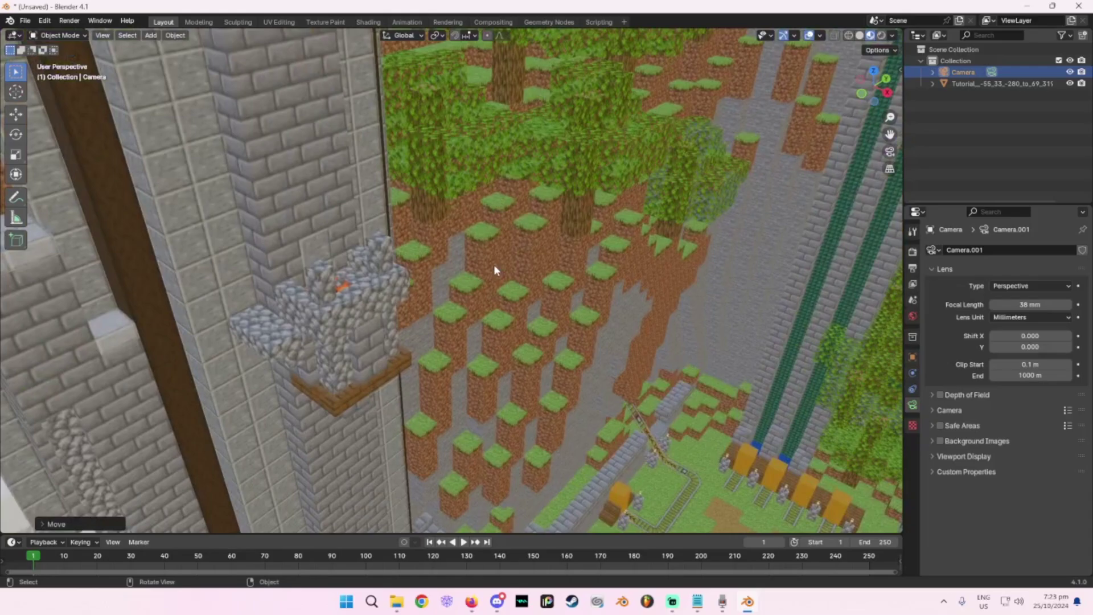
key(shift+grave)
key(w)
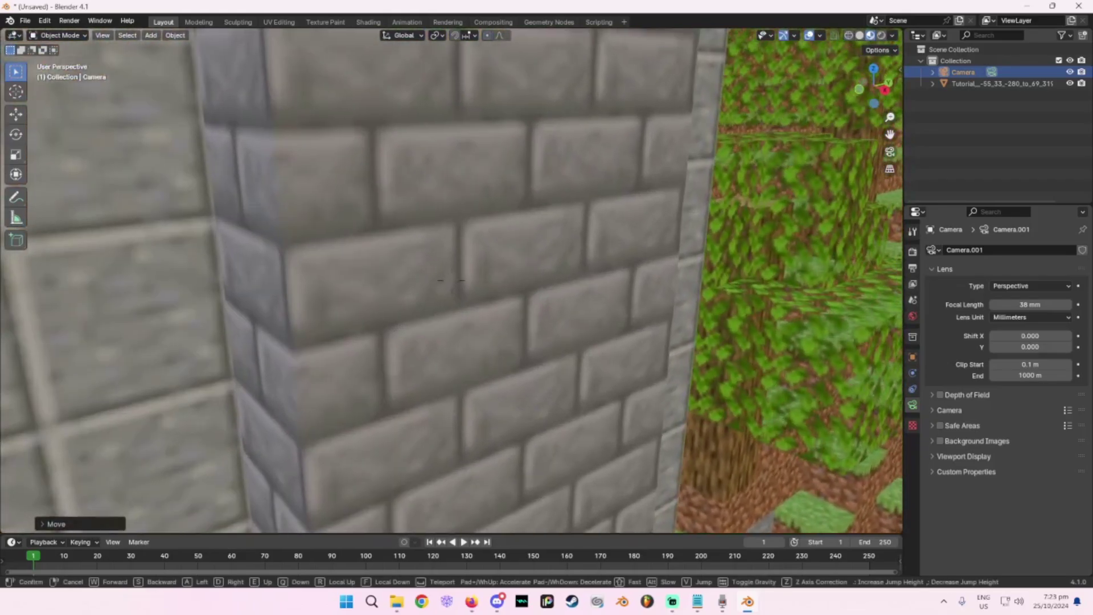
key(w)
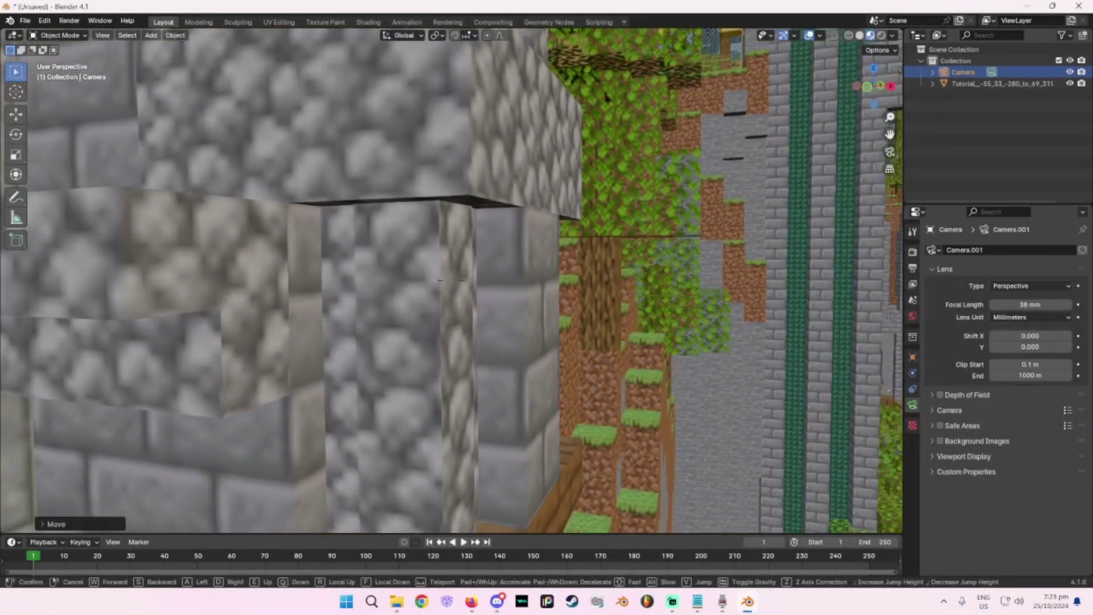
key(w)
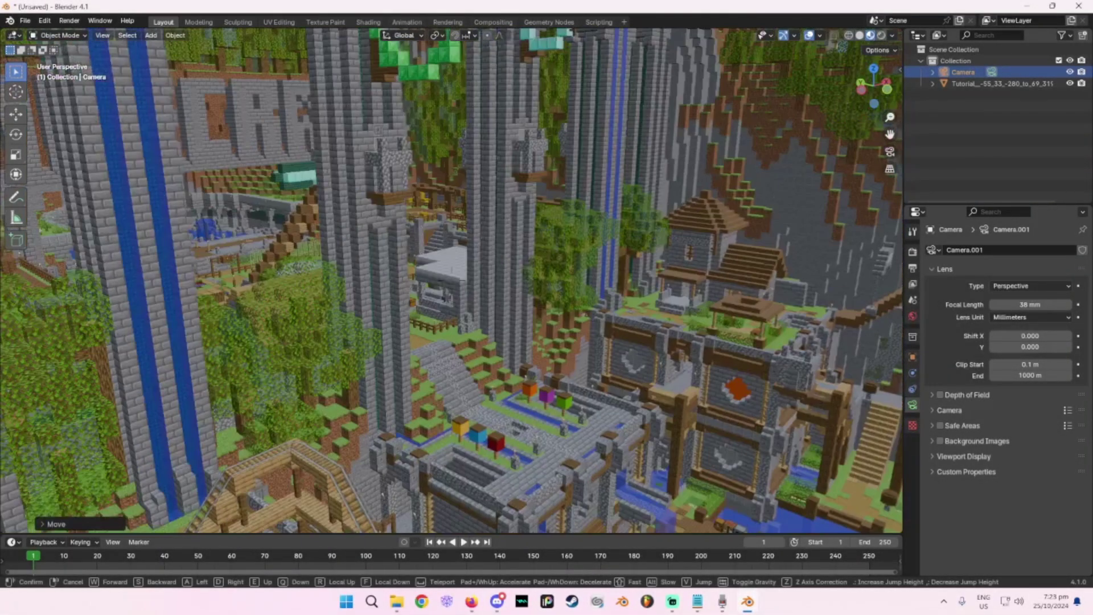
click(817, 243)
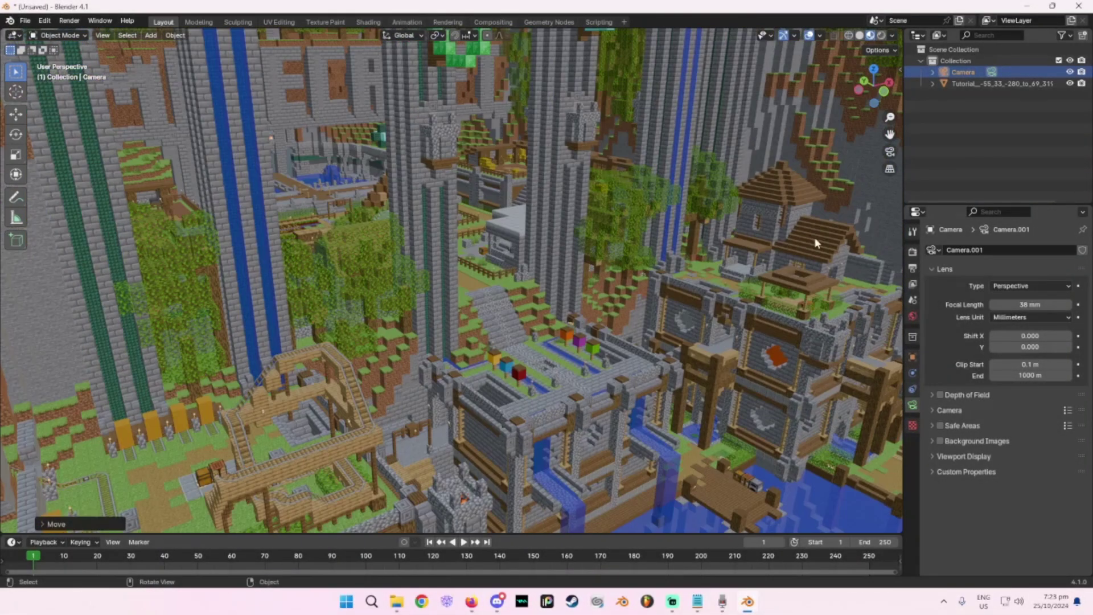
click(692, 286)
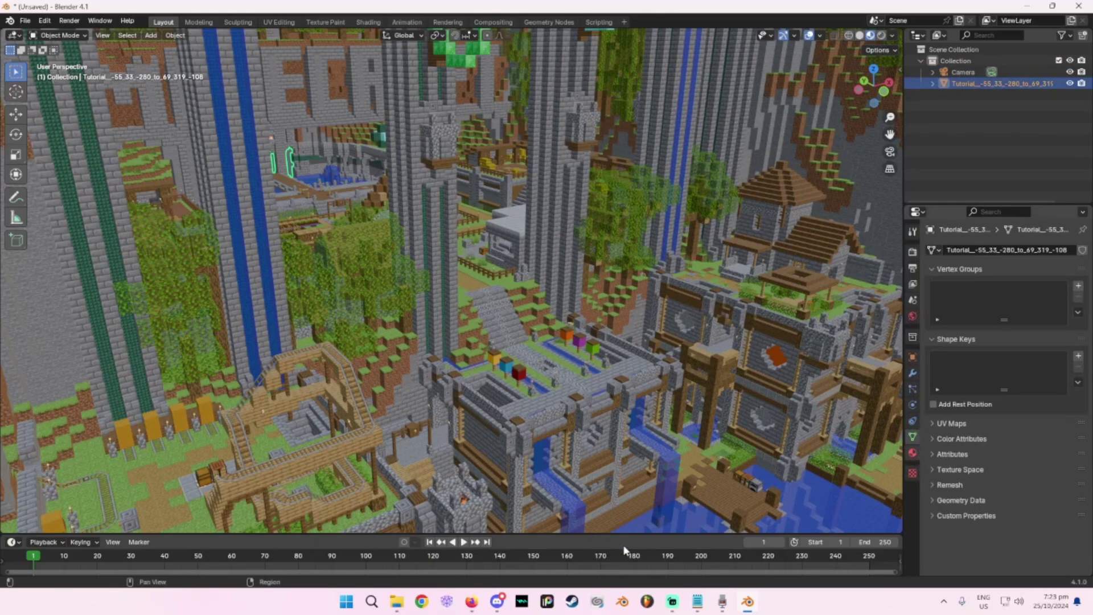
click(913, 453)
Turn the lower area into a Shader Editor and select the stone.png Image Texture node
drag(634, 409, 634, 411)
click(13, 417)
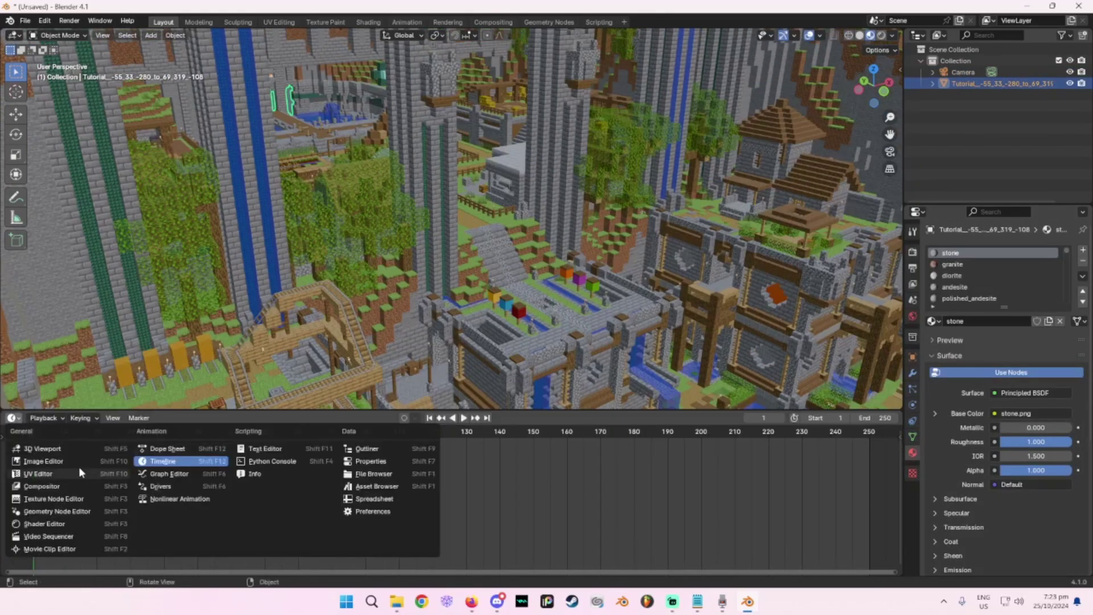
click(70, 523)
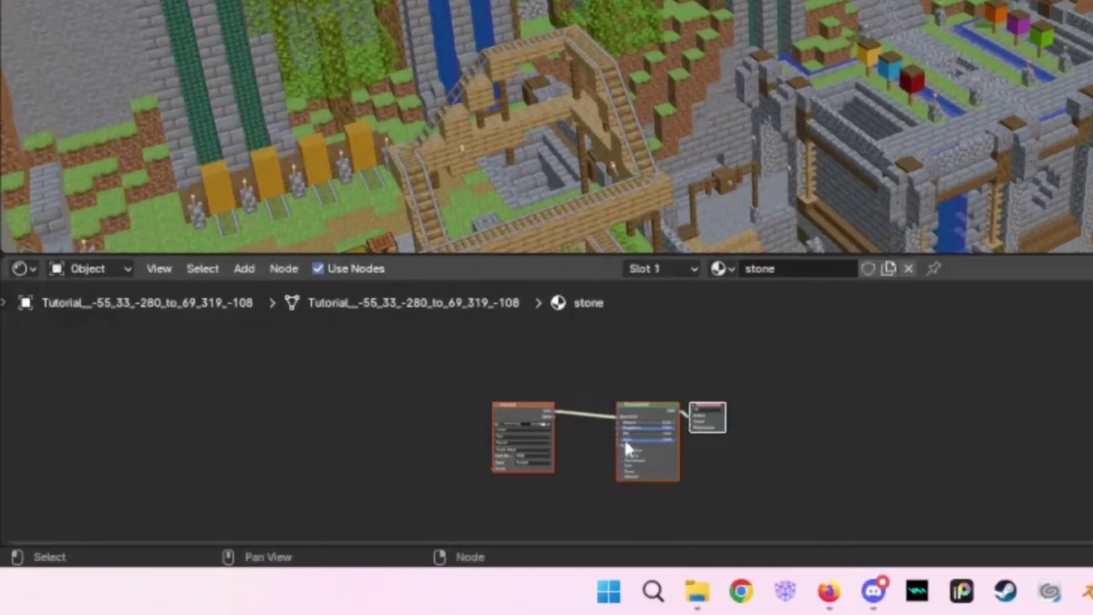
scroll(358, 515, up, 7)
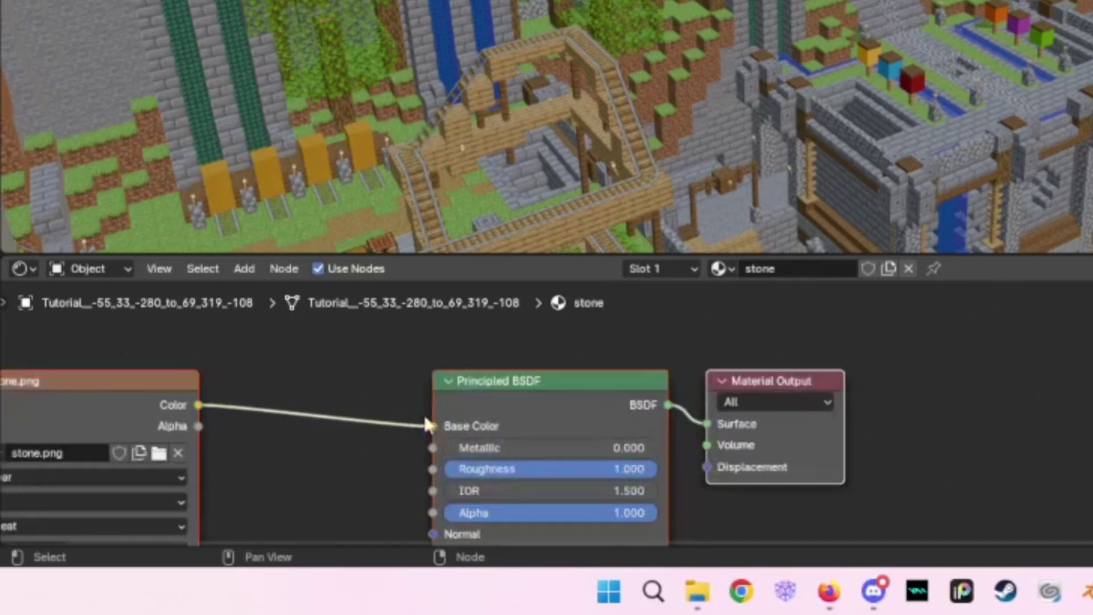
middle_drag(425, 424, 910, 386)
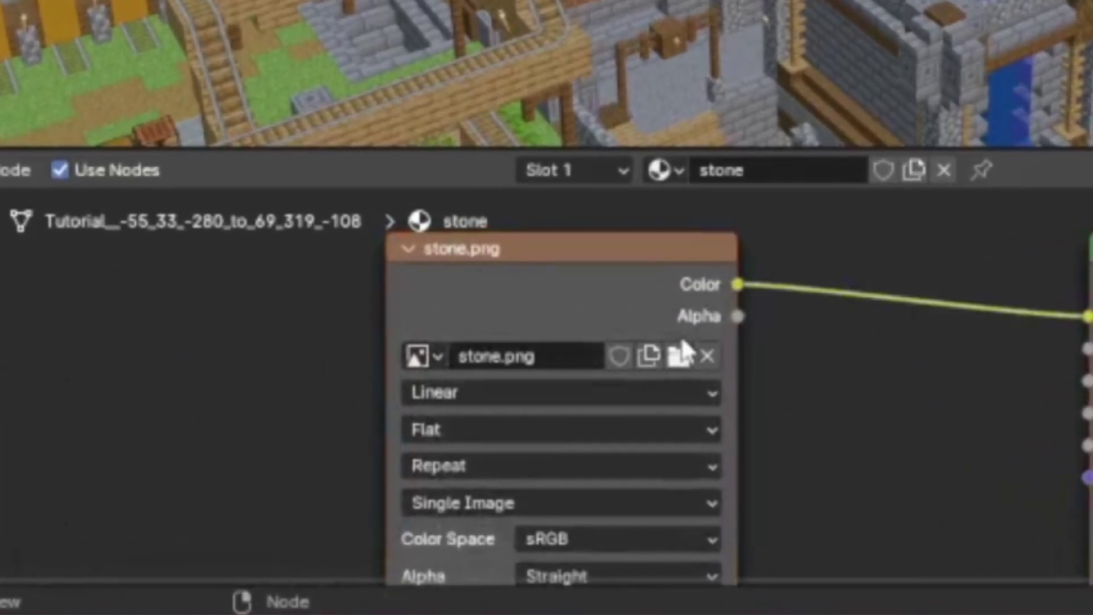
click(510, 272)
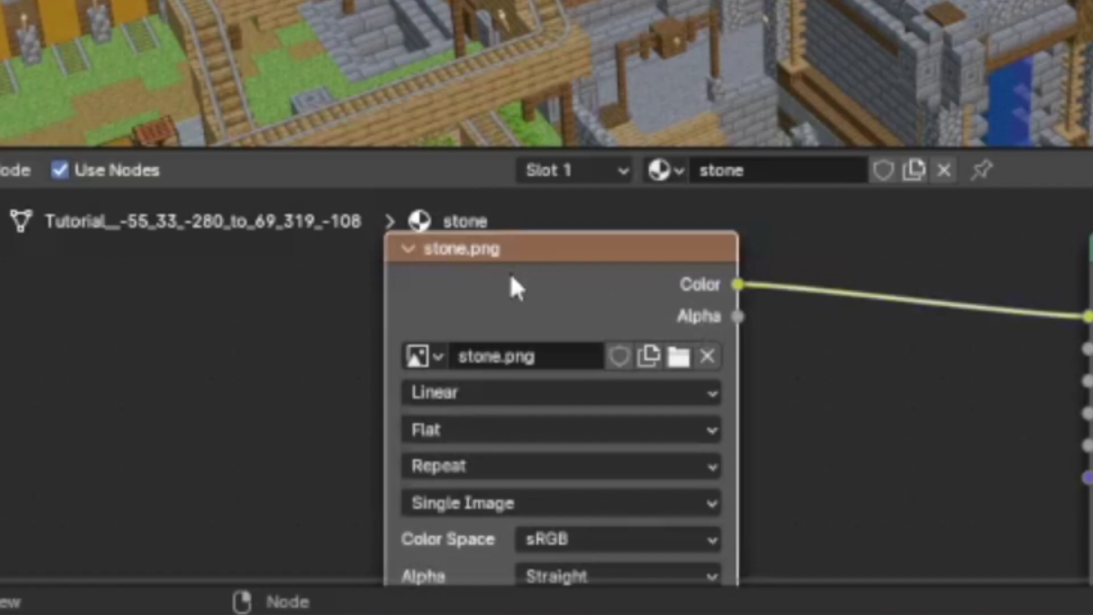
Change the stone.png texture interpolation from Linear to Closest
key(shift+grave)
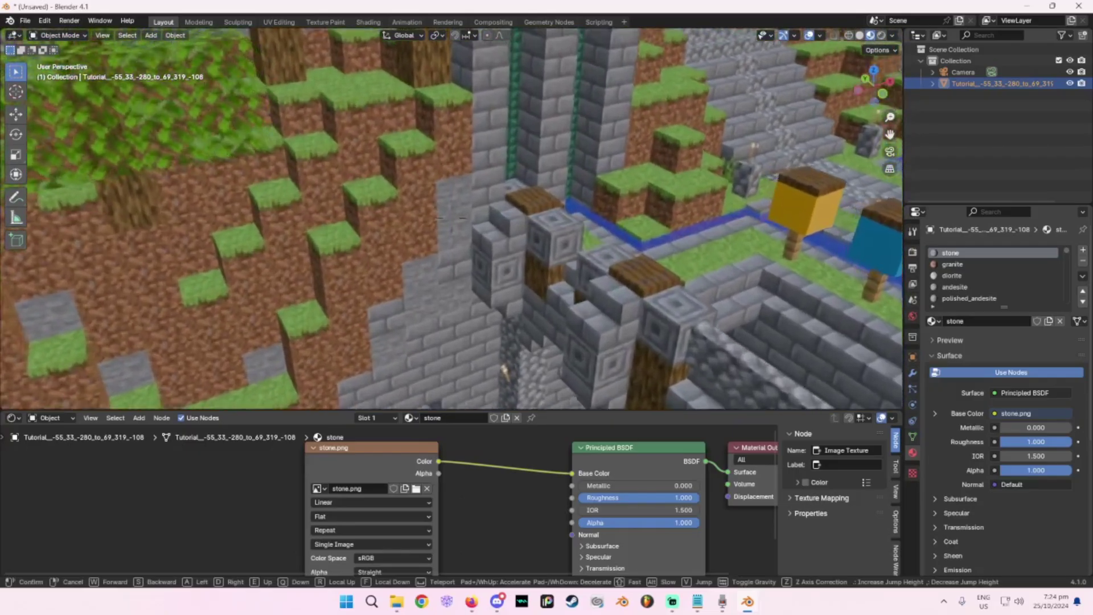
key(w)
click(451, 218)
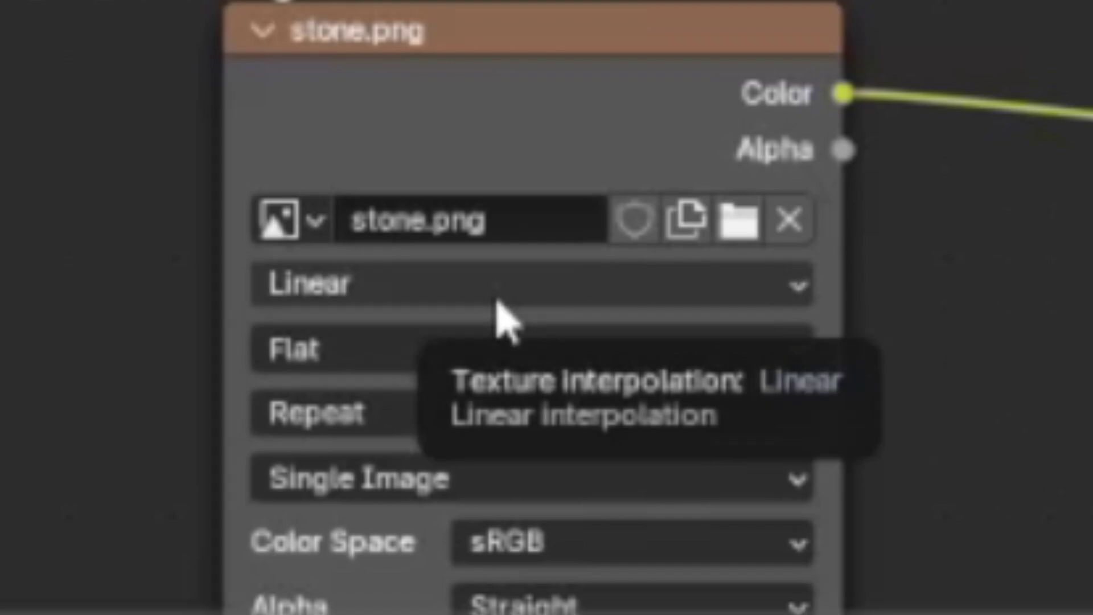
click(497, 303)
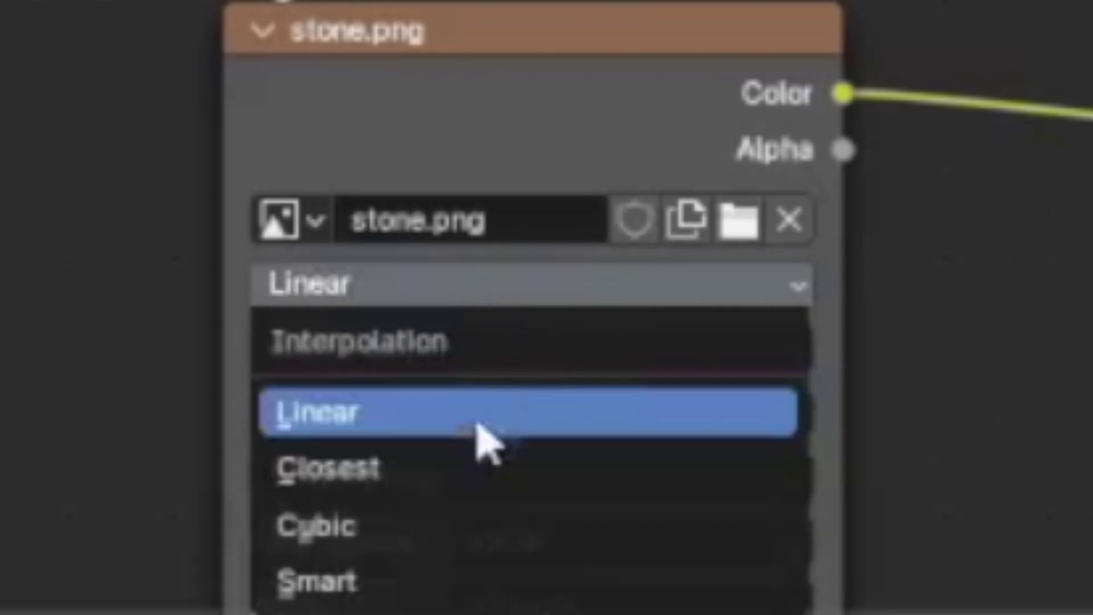
click(446, 467)
Inspect the sharper textures in the viewport and lengthen the material slot list
key(shift+grave)
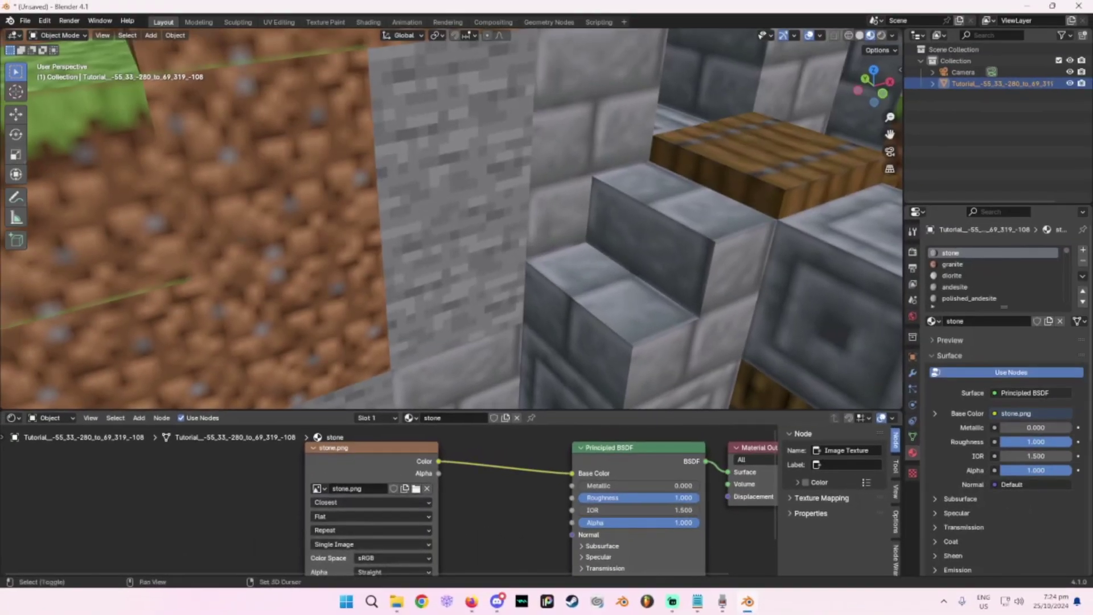
key(w)
key(s)
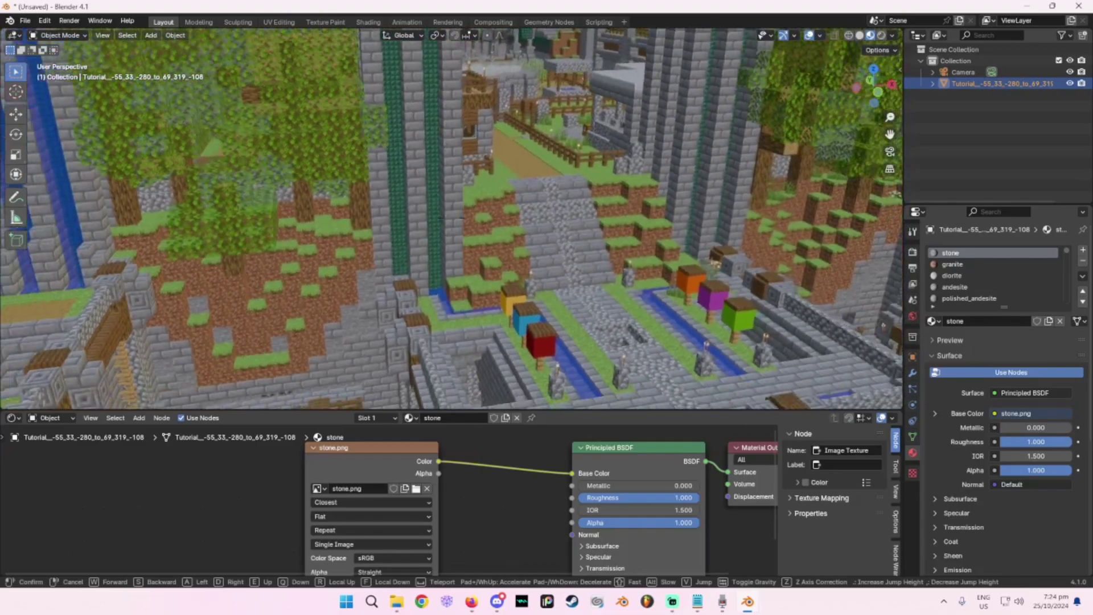
click(582, 222)
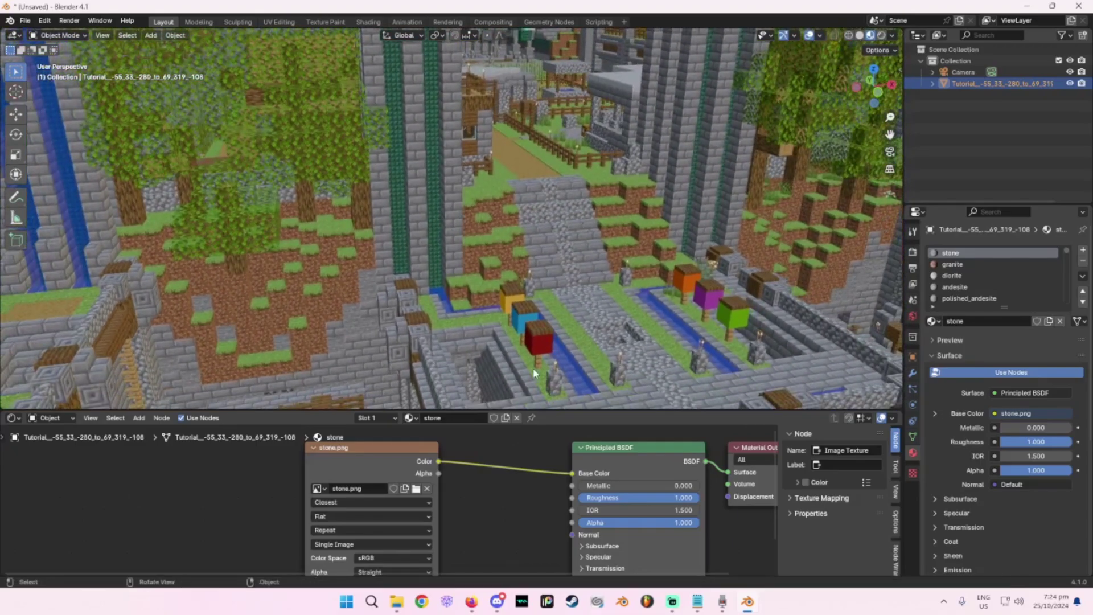
scroll(539, 305, down, 10)
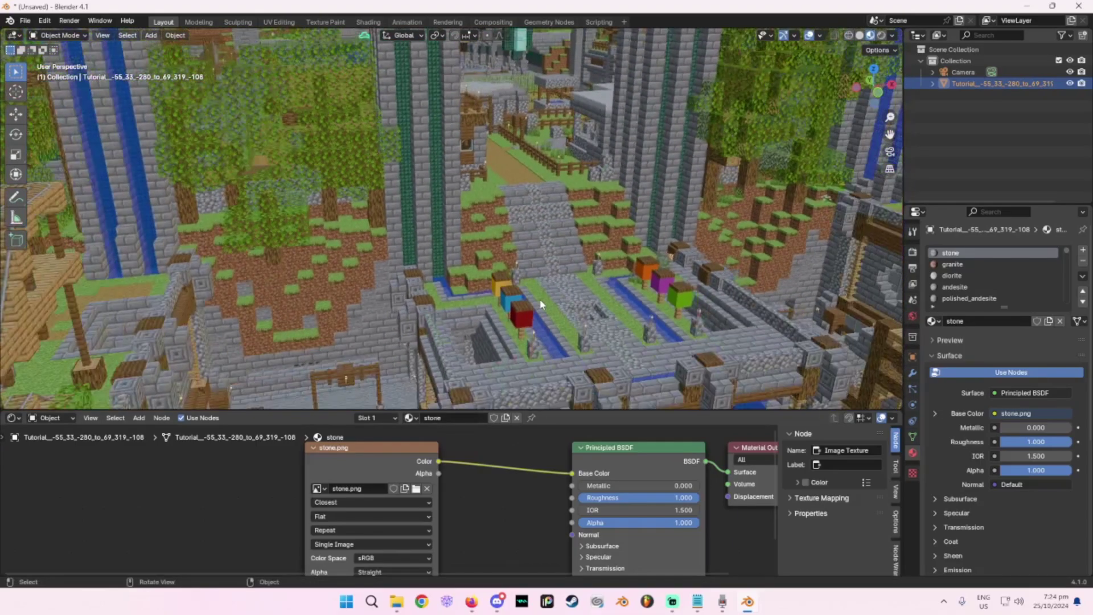
scroll(540, 305, up, 3)
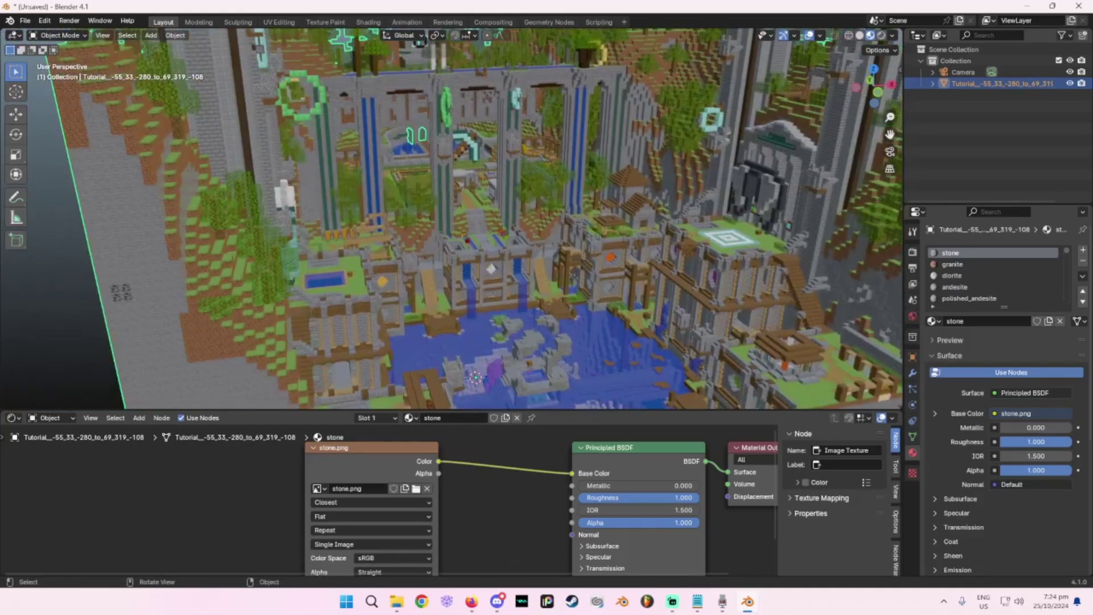
key(shift+grave)
key(Return)
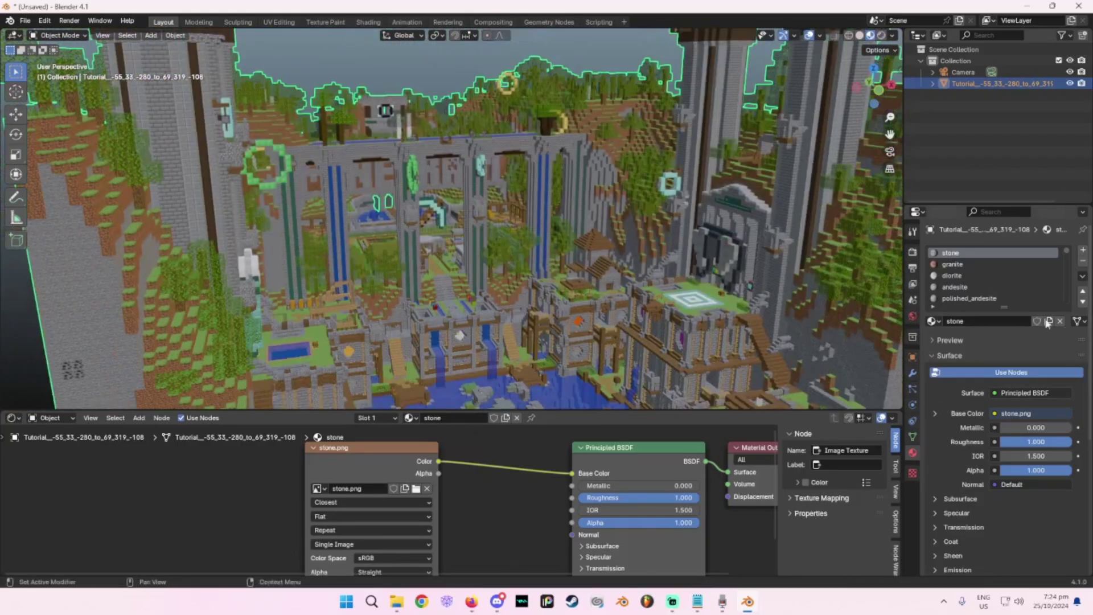
drag(1004, 306, 1008, 432)
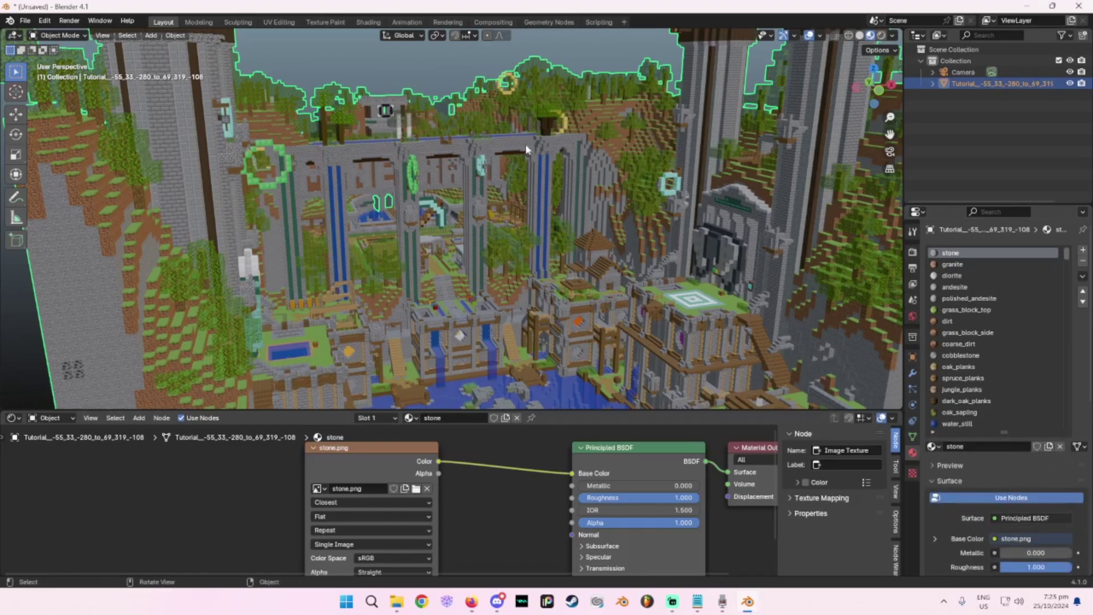
In the Scripting workspace, create a text block named BALLS and paste the interpolation script
click(598, 23)
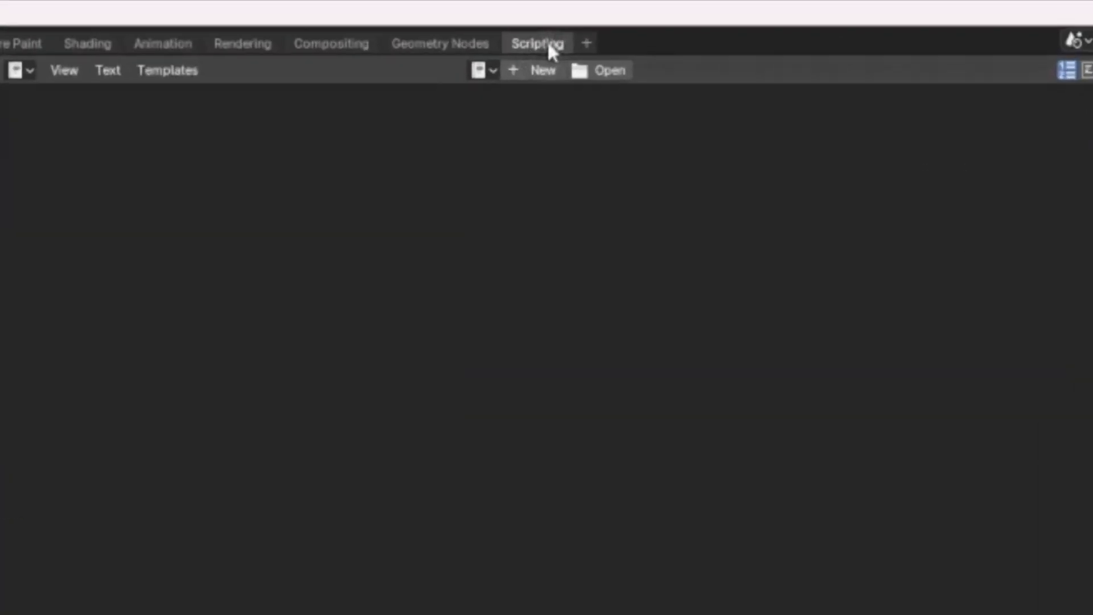
click(525, 67)
click(525, 70)
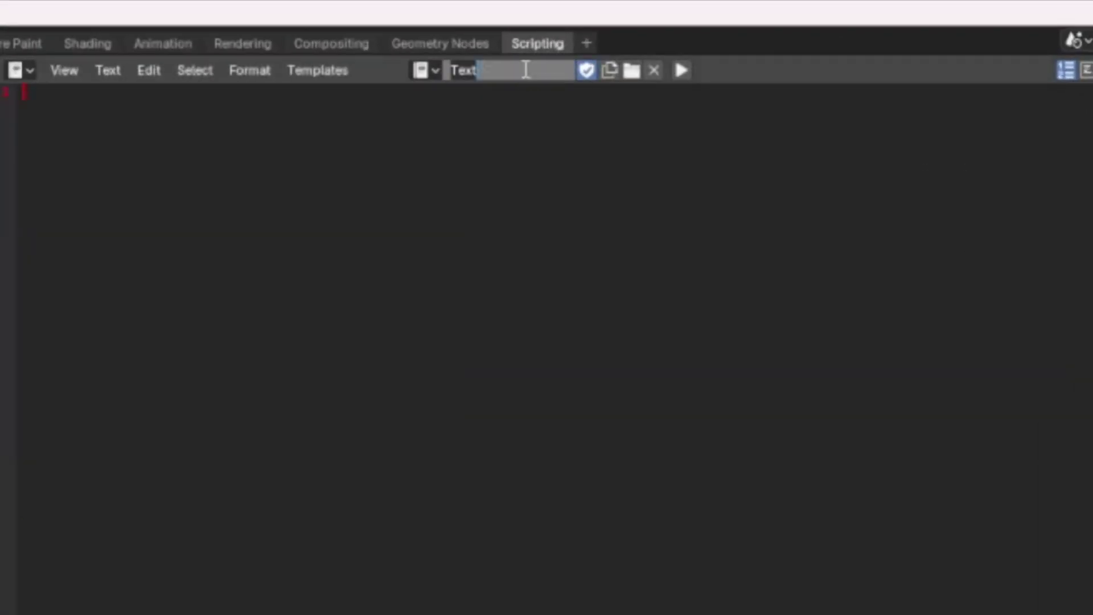
text(BALLS)
key(Return)
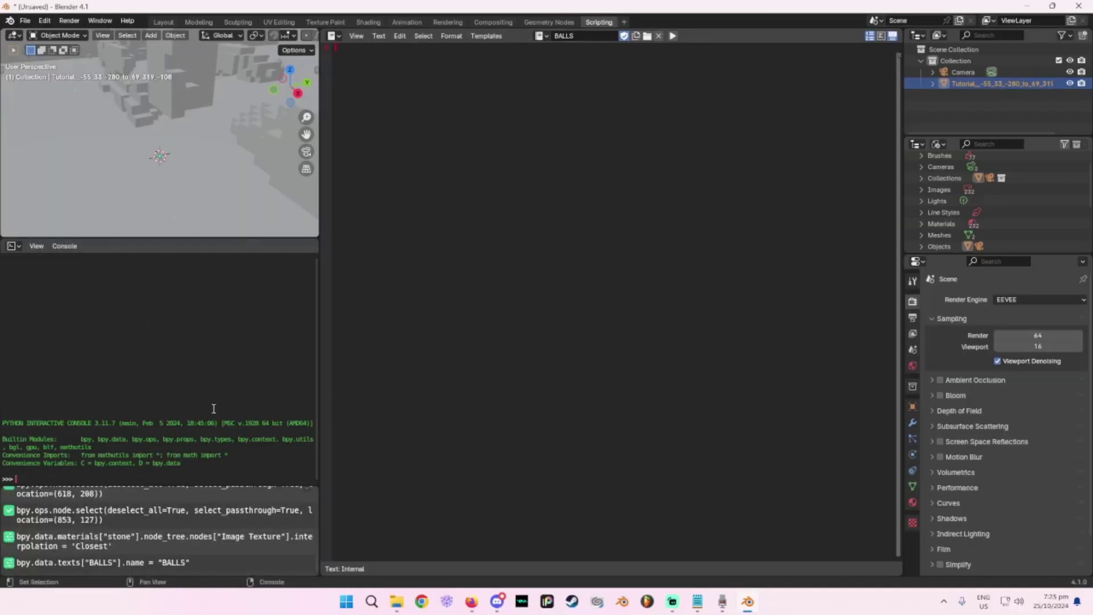
text(import bpy    # Run through all materials of the current blend file  for mat in bpy.data.materials:      # If the material has a node tree      if mat.node_tree:          # Run through all nodes          for node in mat.node_tree.nodes:              # If the node type is texture              if node.type == 'TEX_IMAGE':                  # Set the interpolation -> Linear, Closest, Cubic, Smart                  node.interpolation = 'Closest')
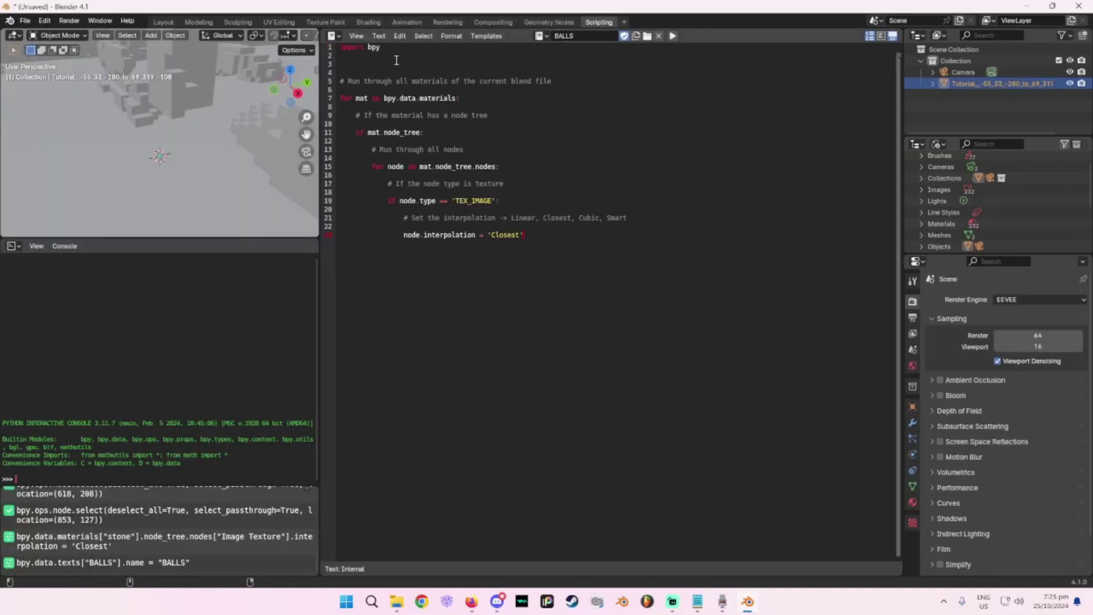
drag(570, 263, 343, 51)
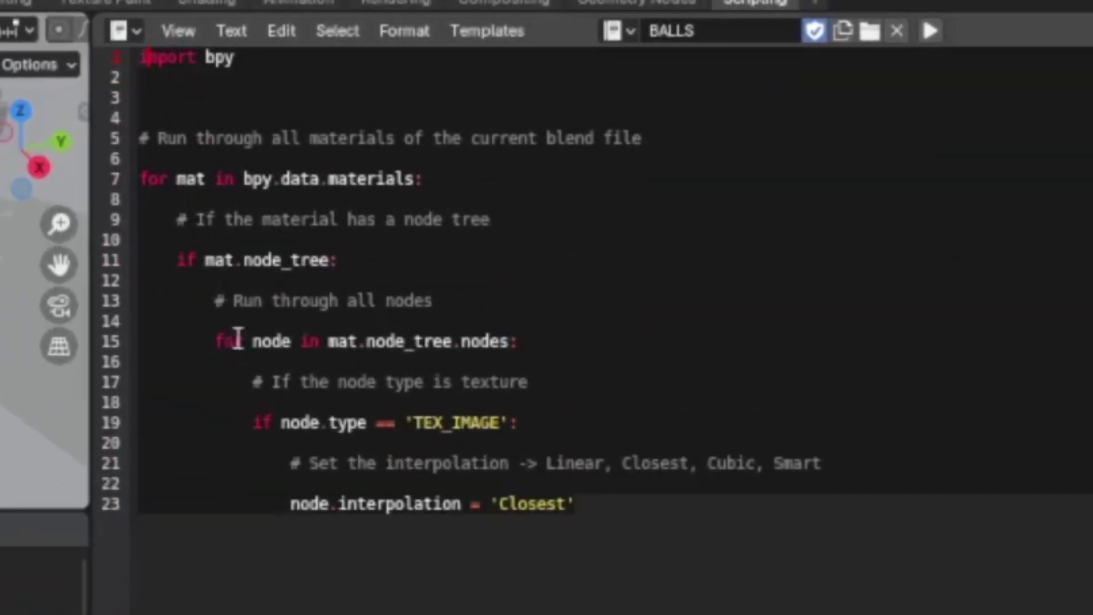
click(396, 276)
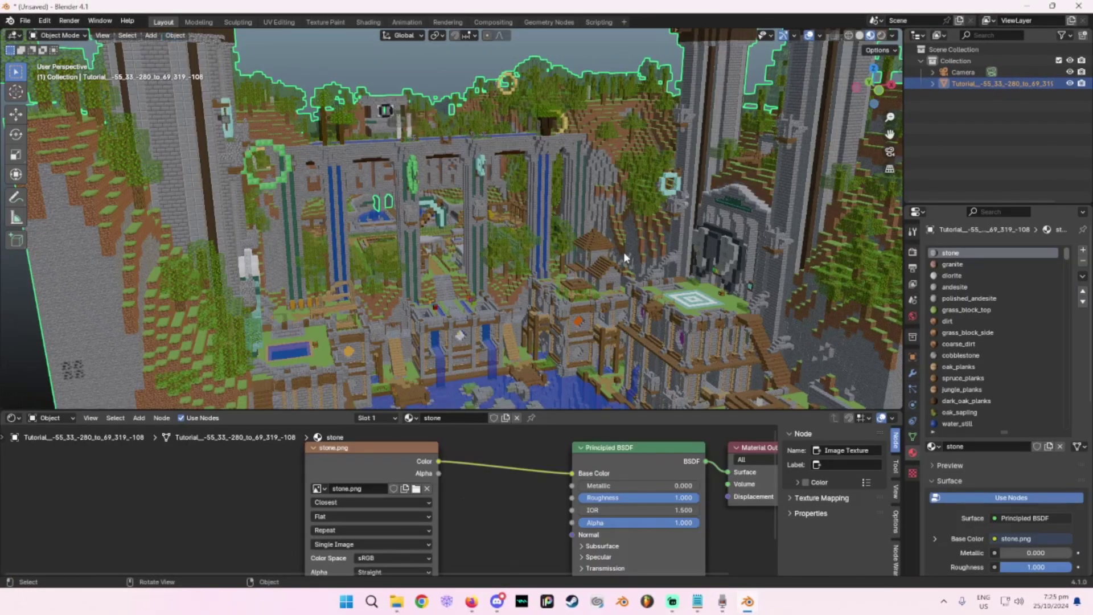
Move the viewport to the camera view, then run the BALLS script on all materials
key(shift+grave)
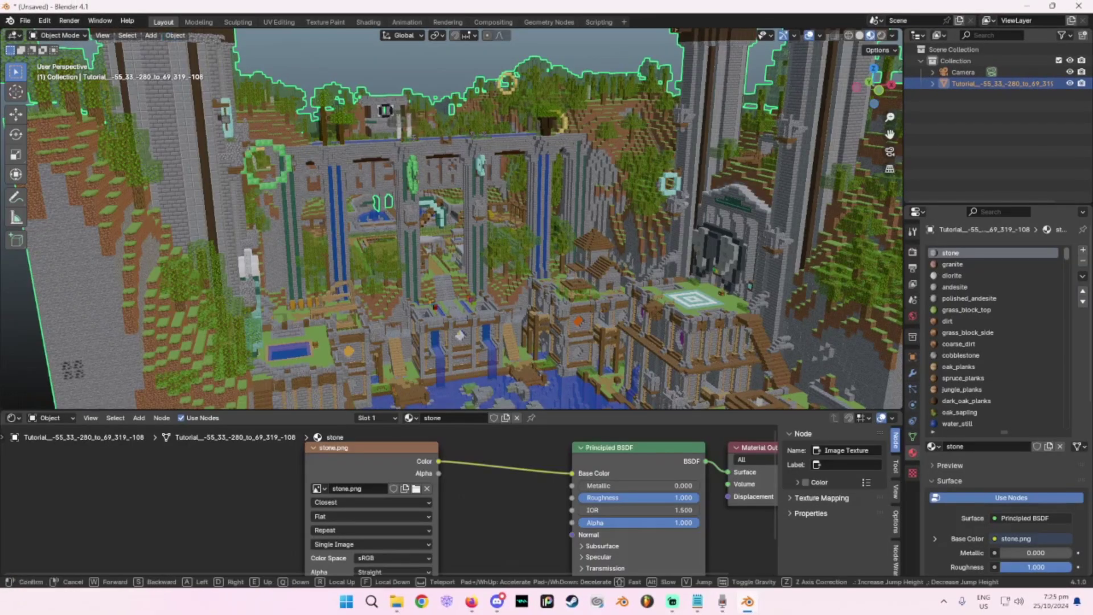
key(w)
click(856, 139)
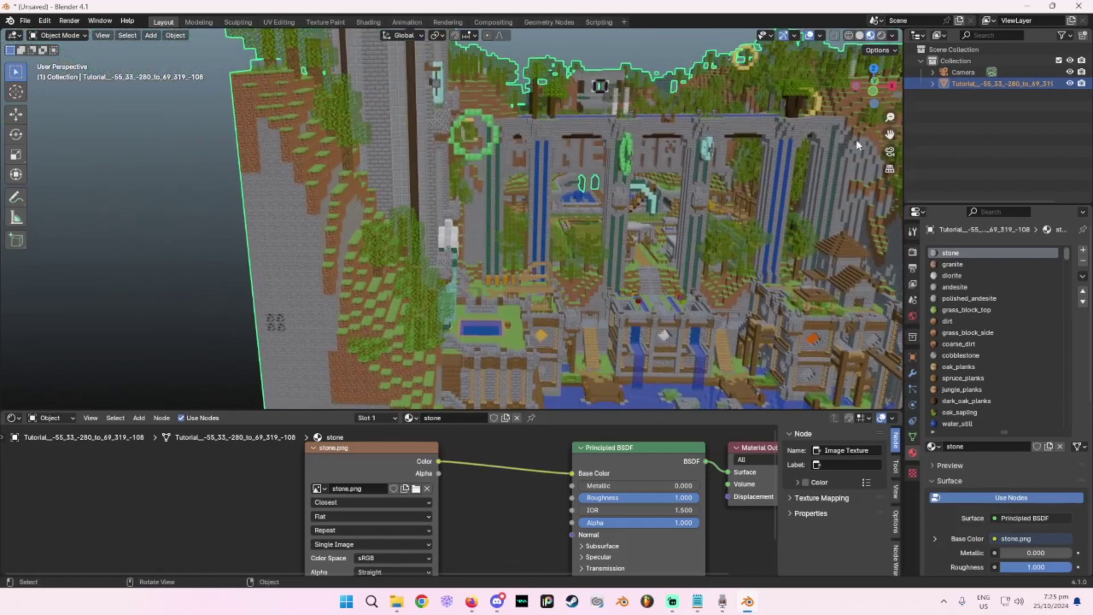
click(890, 154)
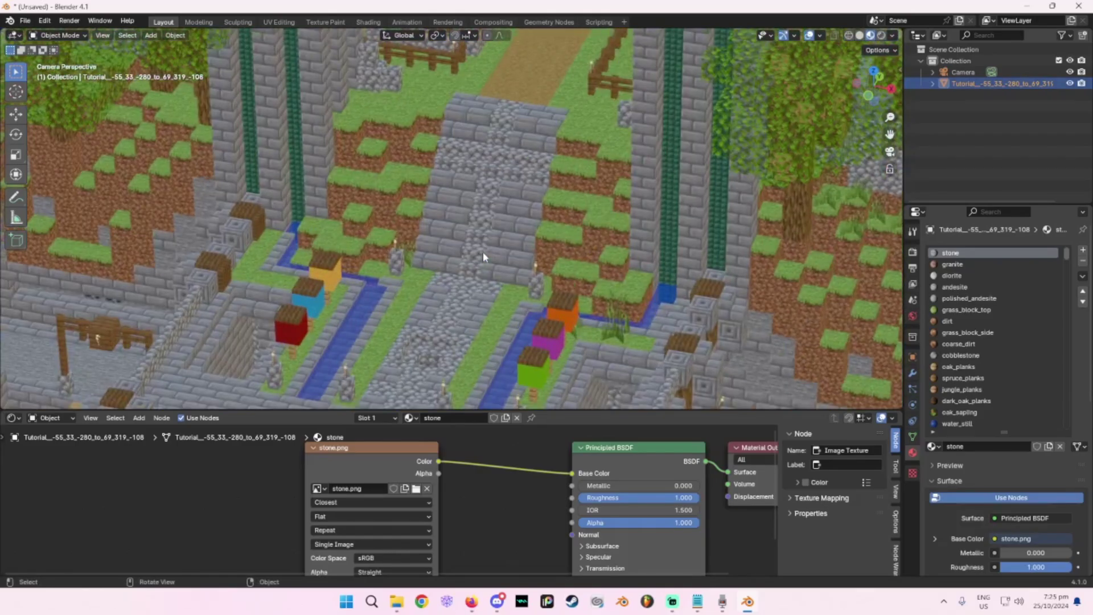
middle_drag(483, 257, 515, 219)
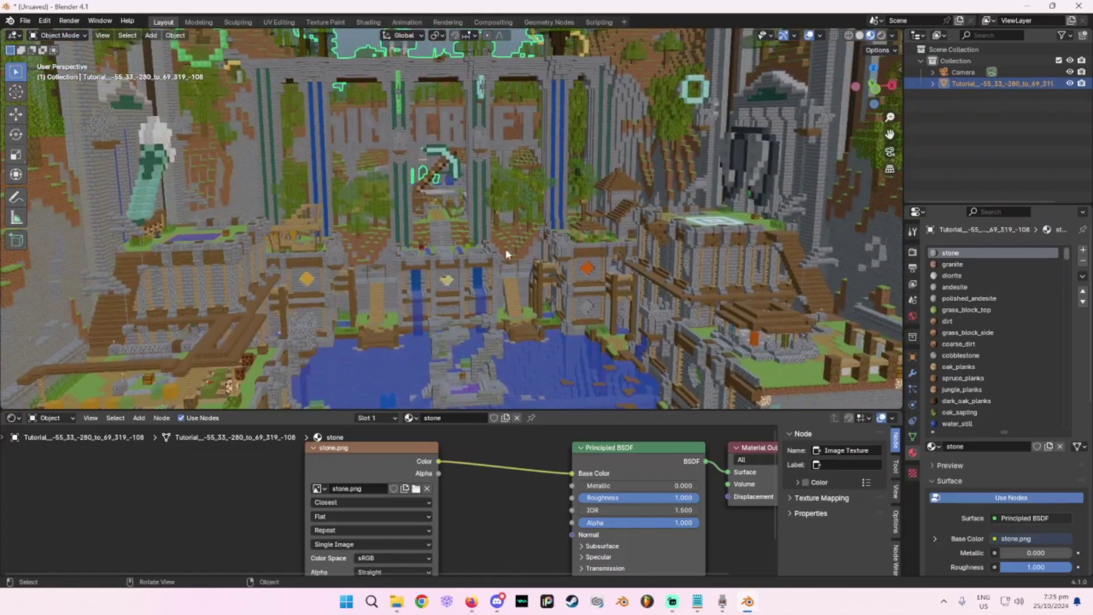
key(alt+Tab)
key(alt+Tab)
click(599, 22)
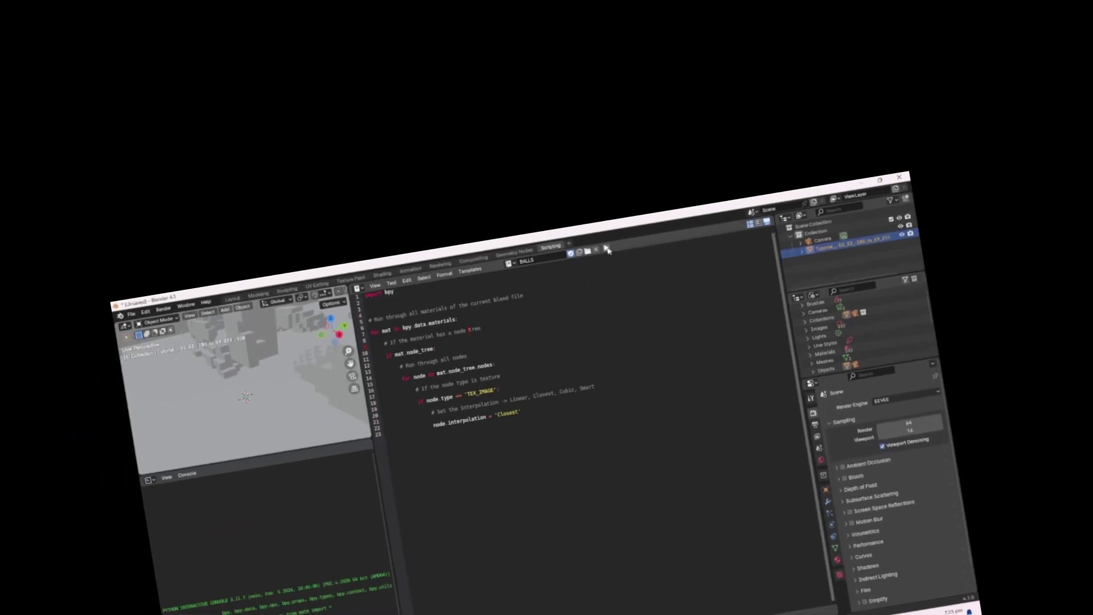
click(606, 248)
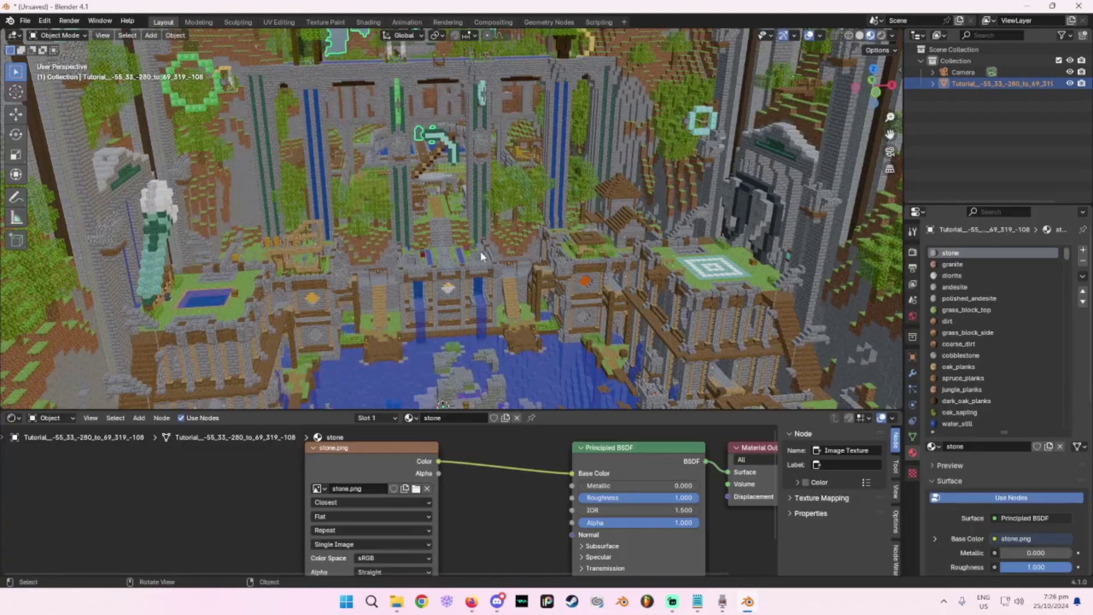
Fly forward and back through the castle in Walk Navigation to check the textures
scroll(480, 253, up, 5)
scroll(481, 256, up, 2)
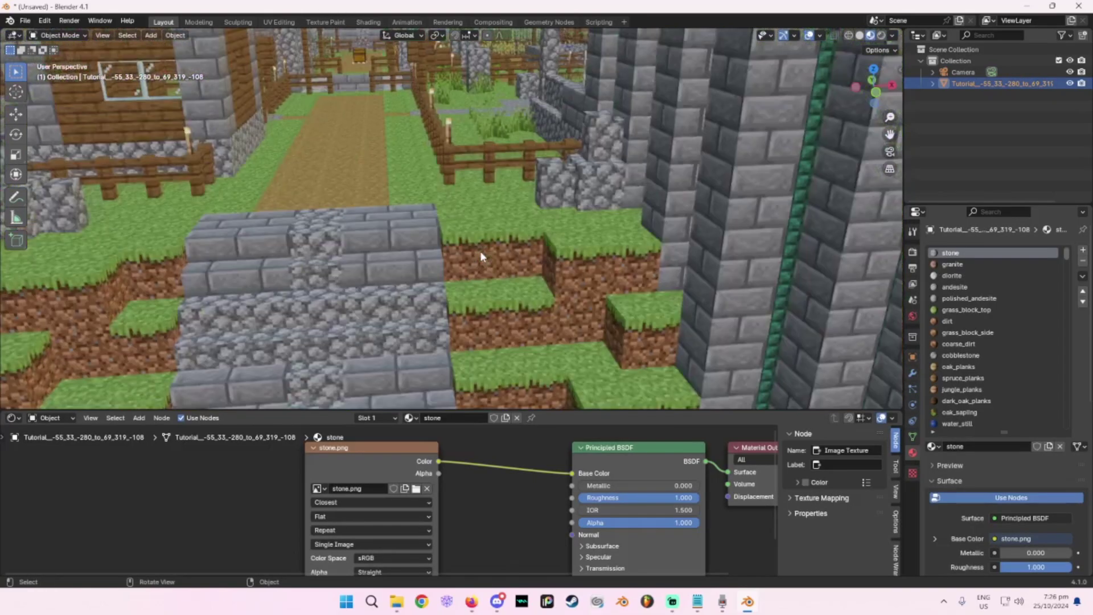
key(shift+grave)
key(w)
key(s)
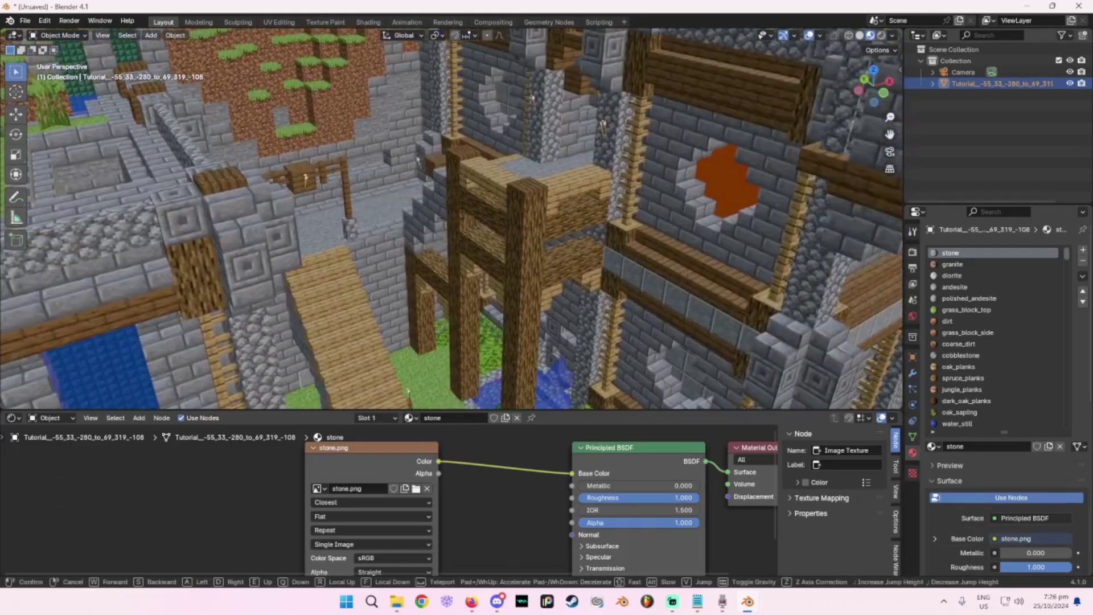
click(480, 250)
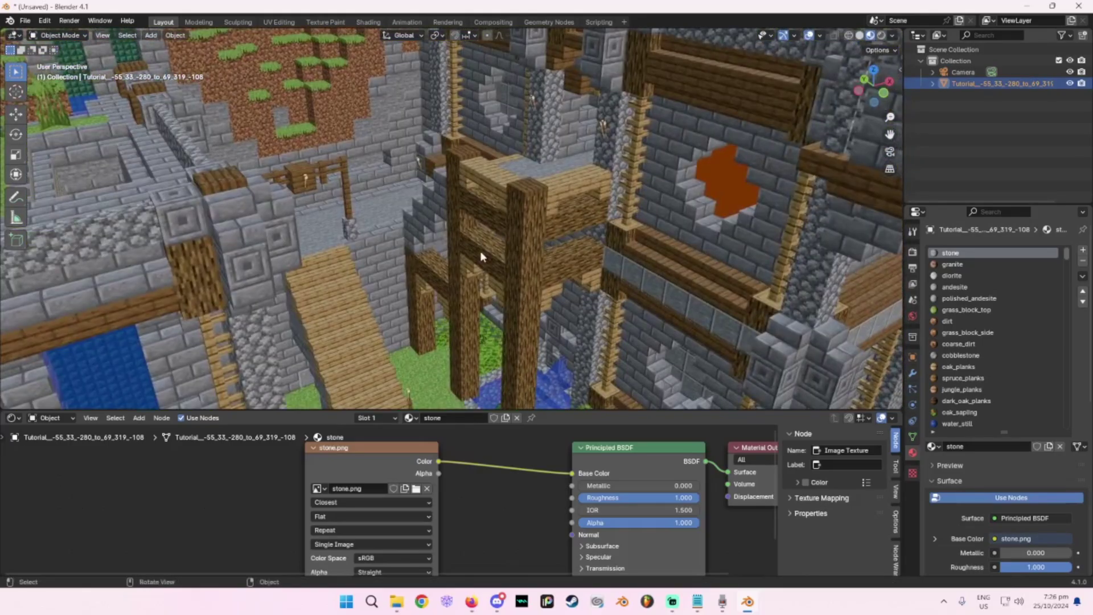
Fly past the towers and scaffolding to a close view of the cobblestone pillar's torch
key(shift+grave)
key(w)
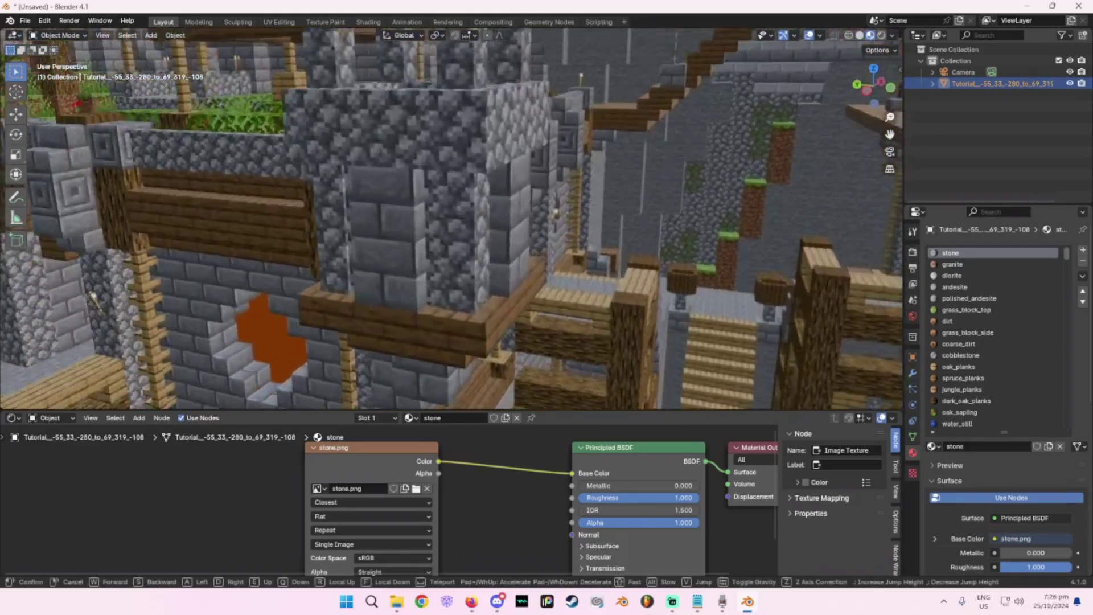
key(a)
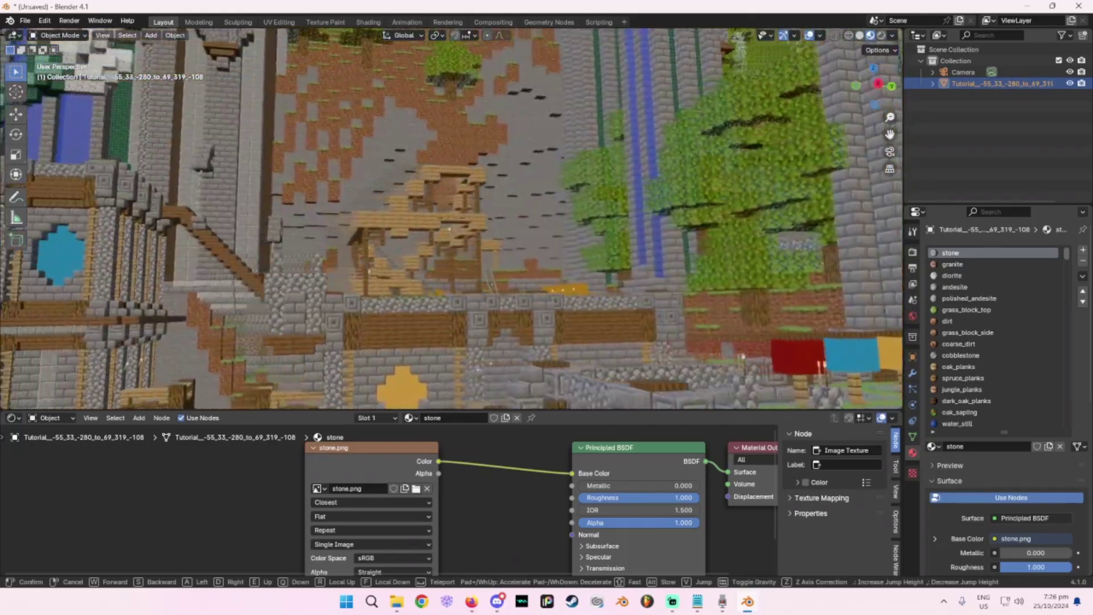
key(w)
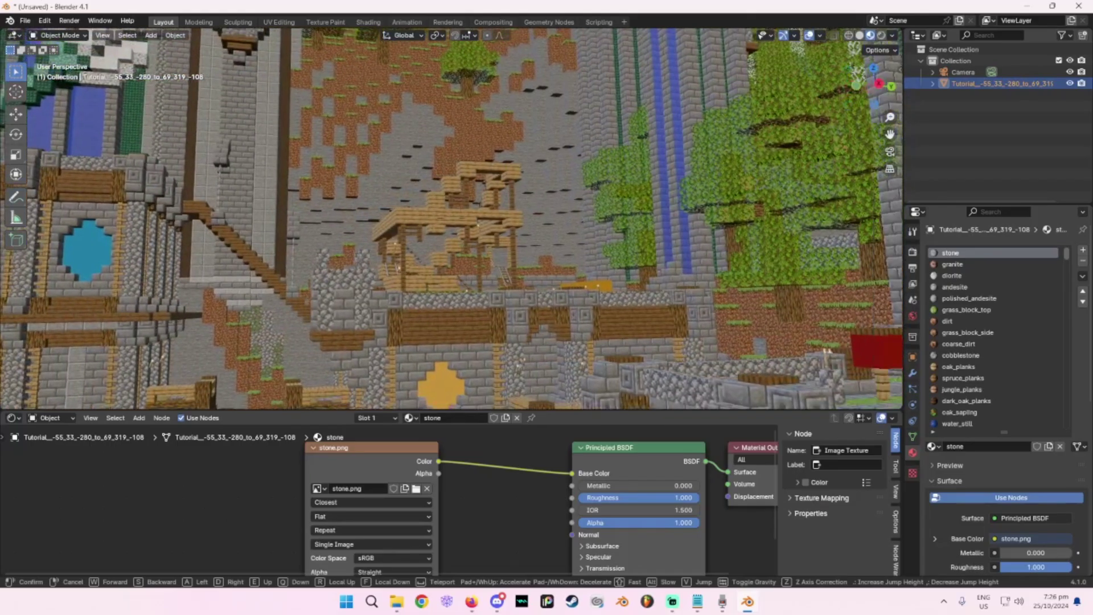
key(w)
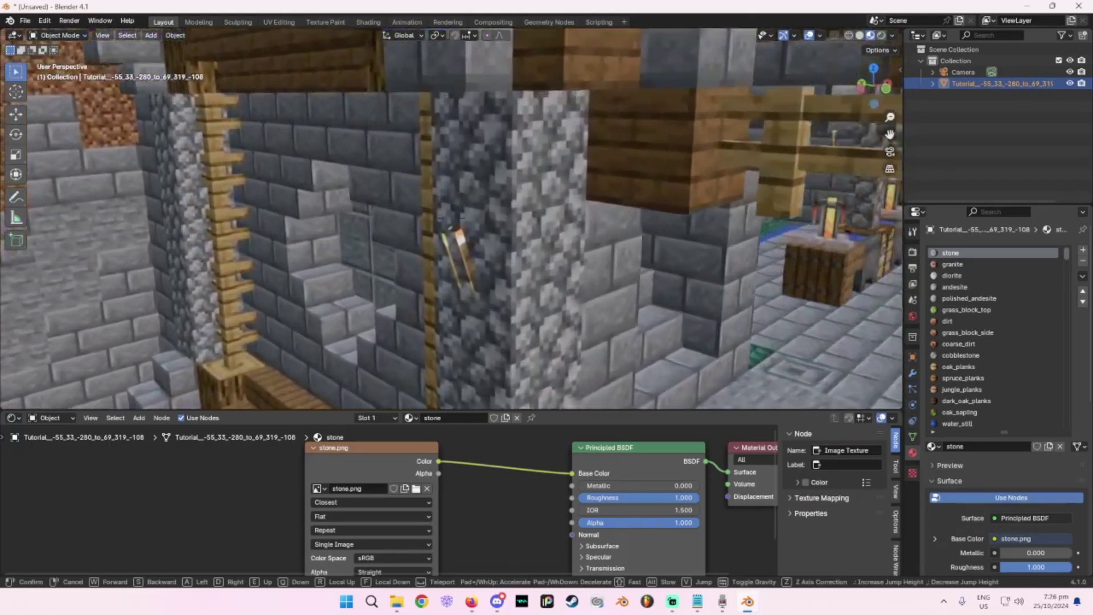
key(s)
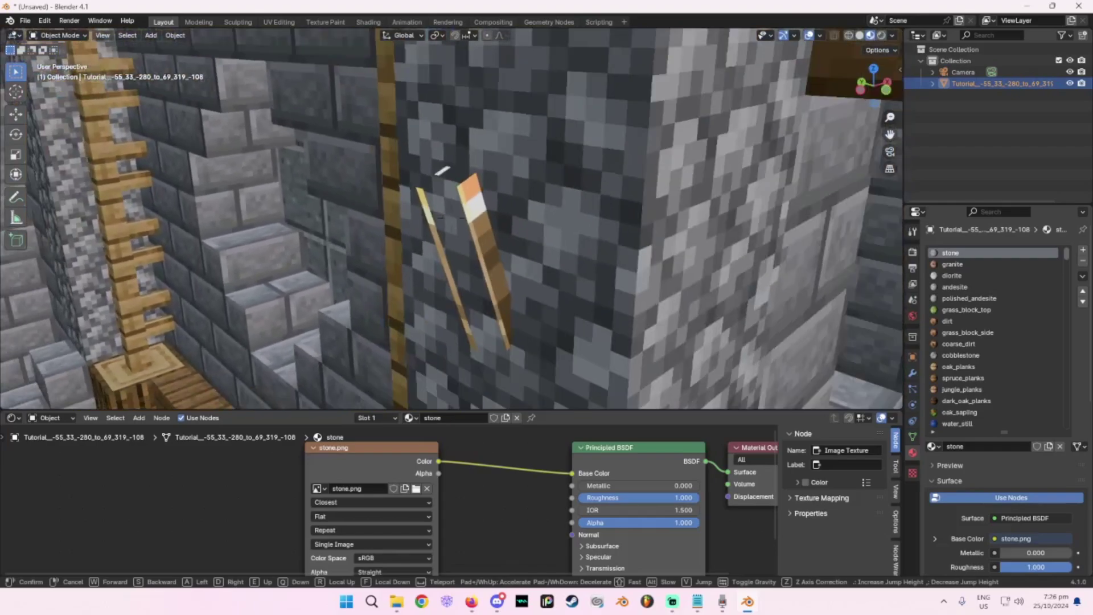
click(452, 218)
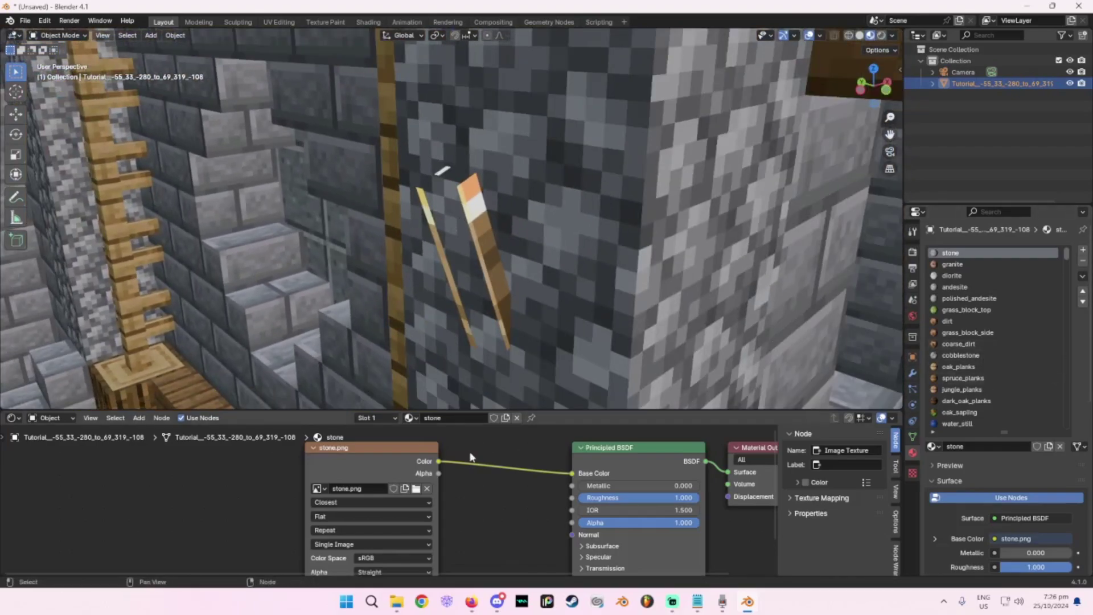
Select the torch material in the material list
scroll(1050, 333, down, 7)
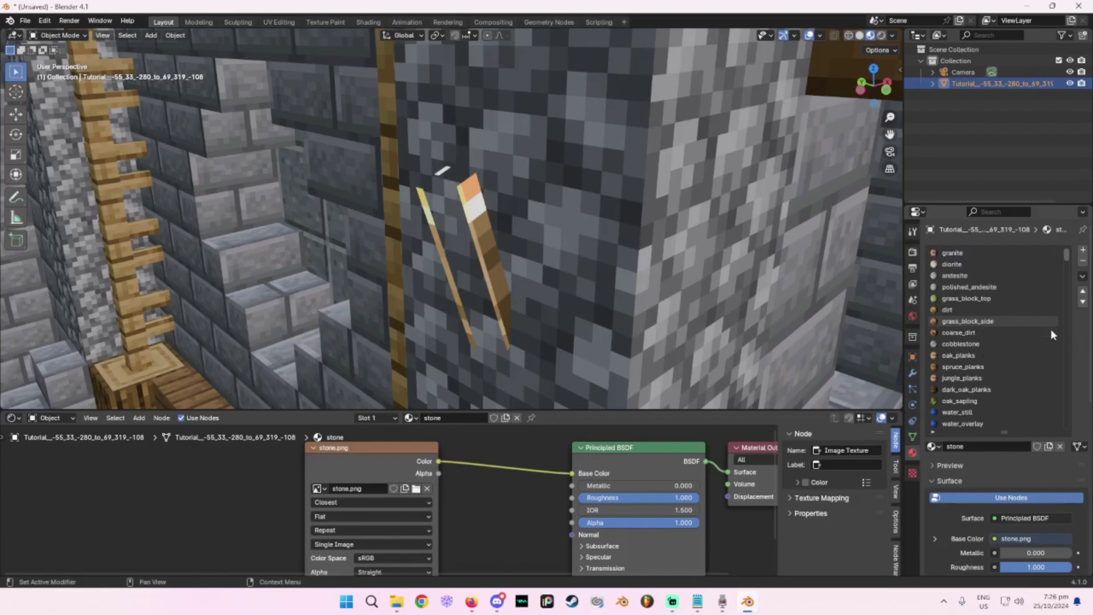
scroll(1050, 333, down, 20)
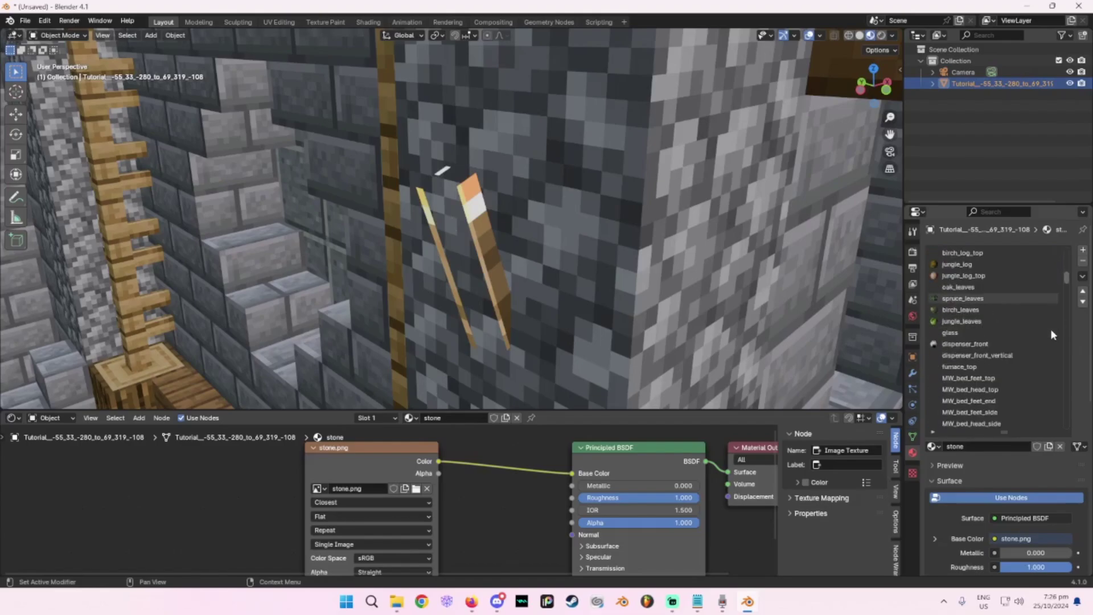
scroll(1050, 333, down, 13)
scroll(1050, 330, up, 2)
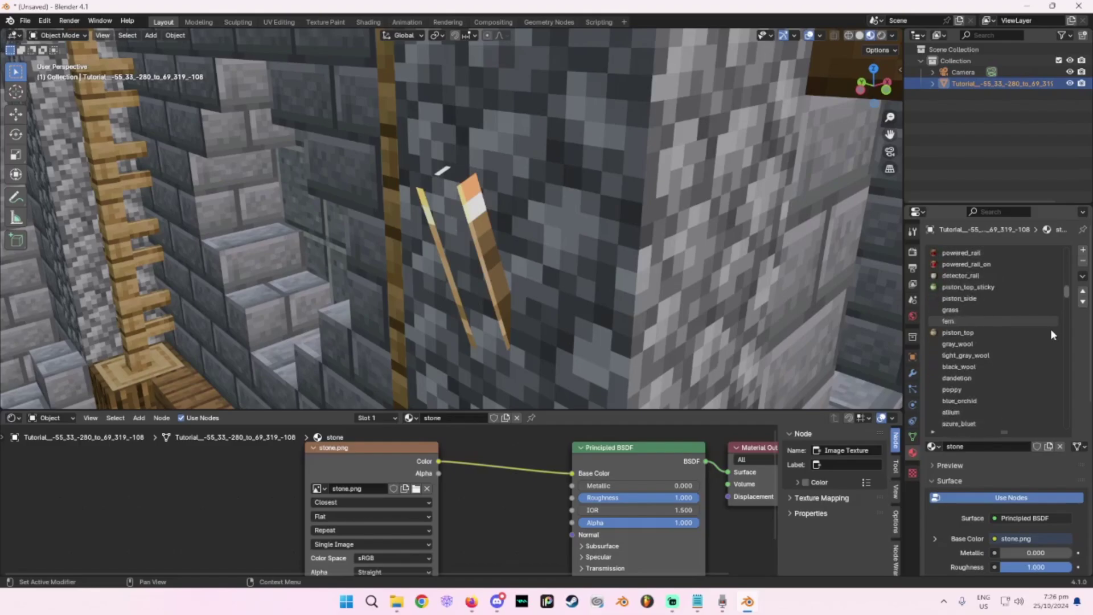
scroll(1050, 332, down, 13)
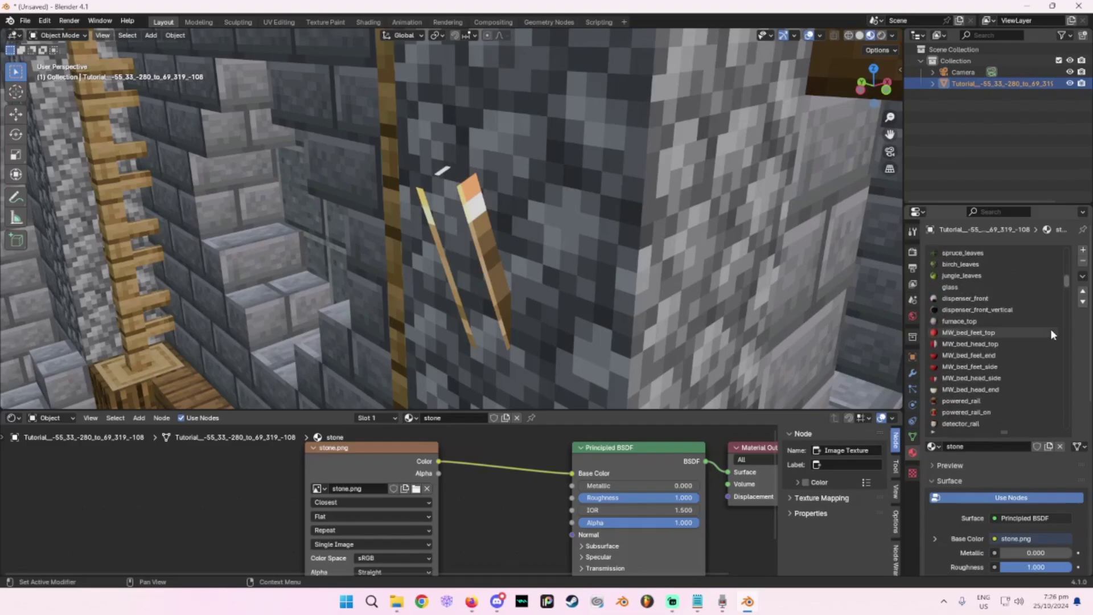
scroll(1067, 306, down, 20)
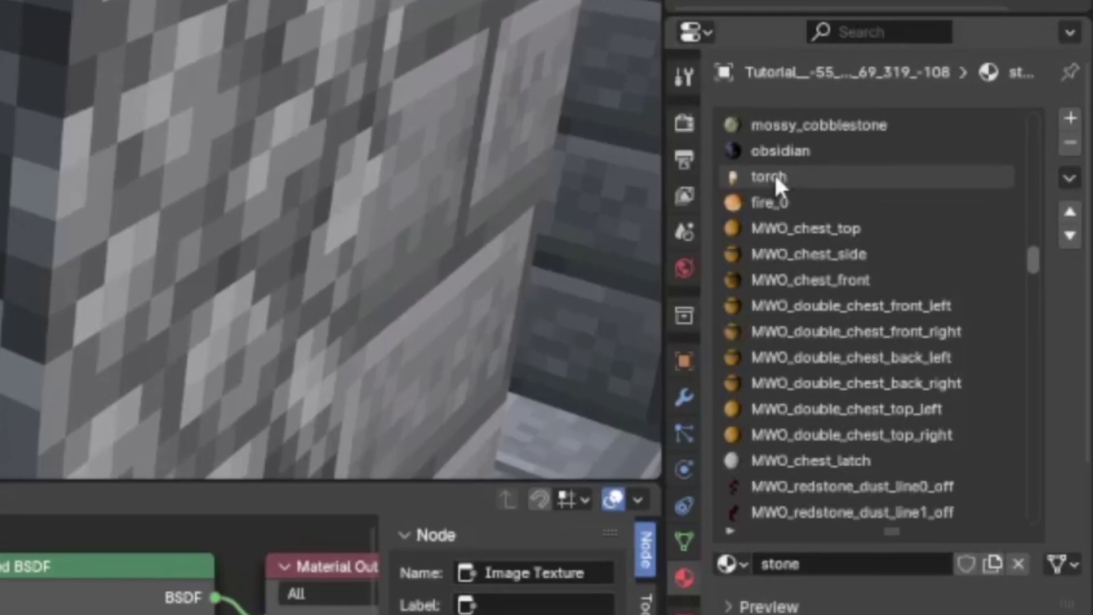
click(774, 176)
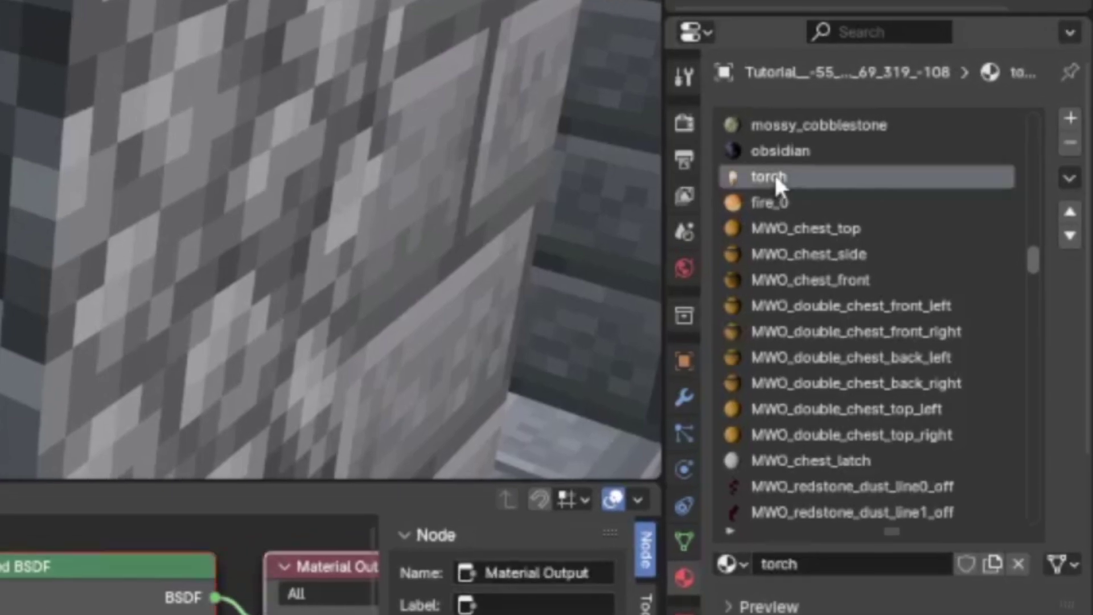
Set the torch material's Blend Mode and Shadow Mode both to Alpha Clip
scroll(910, 398, down, 10)
scroll(1038, 350, down, 12)
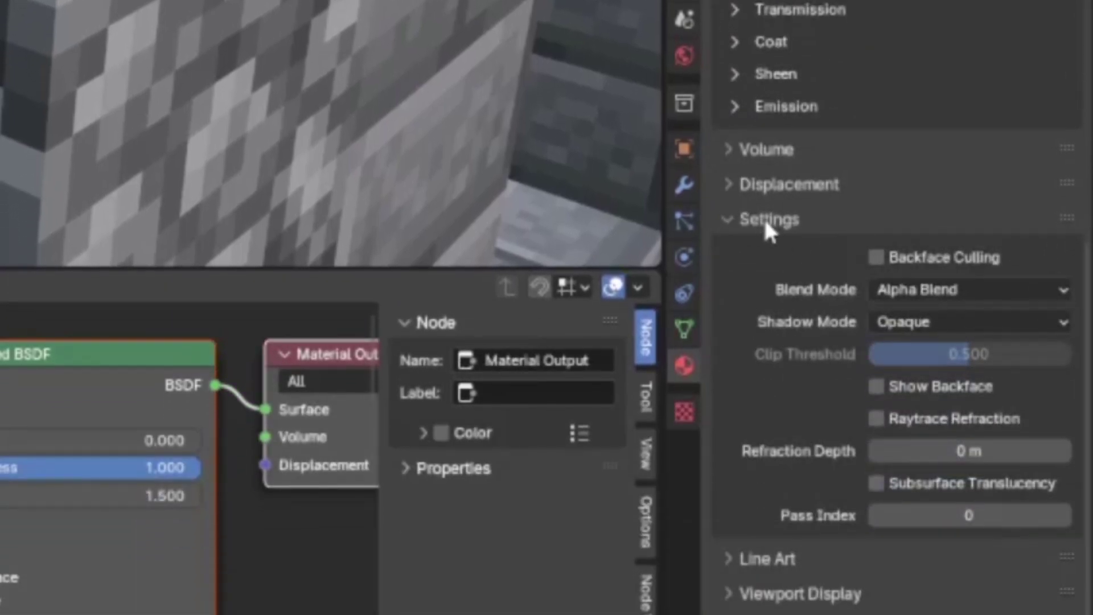
click(764, 218)
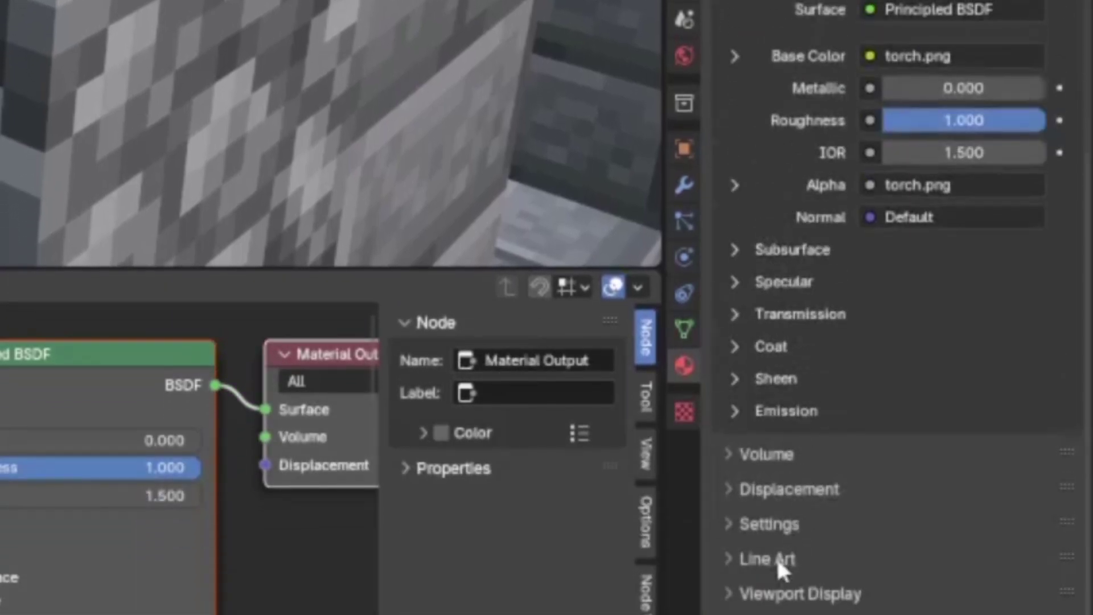
click(773, 524)
scroll(804, 473, down, 6)
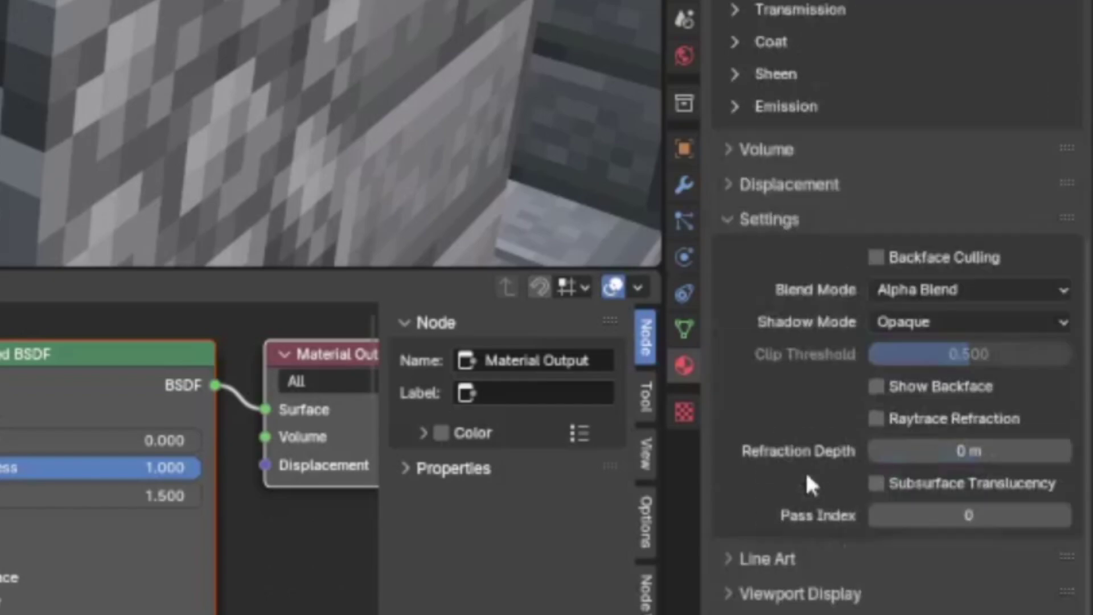
click(892, 292)
click(855, 288)
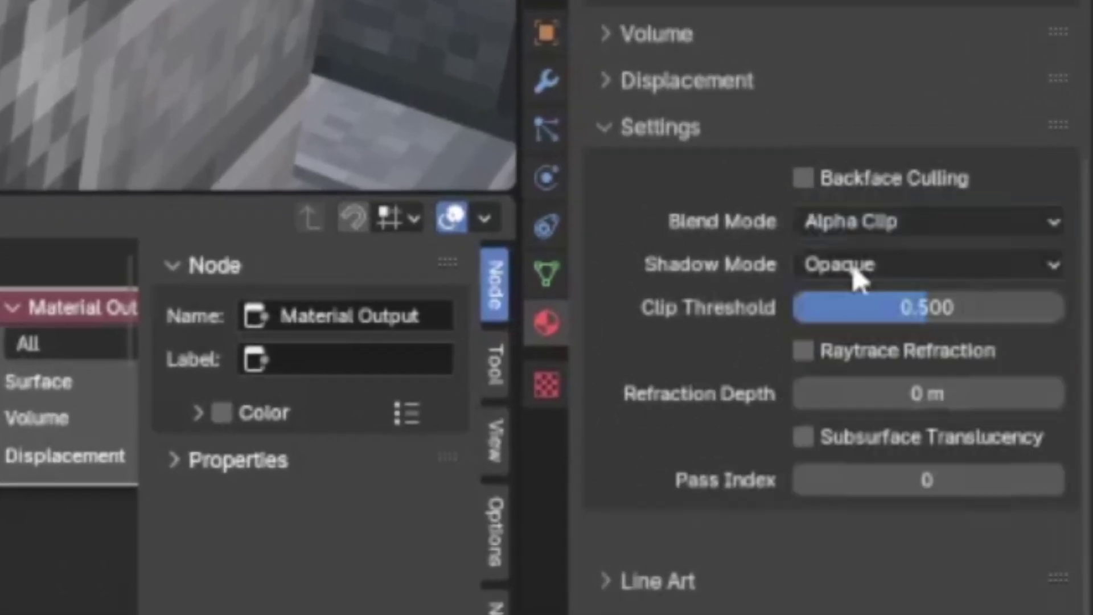
scroll(854, 275, up, 2)
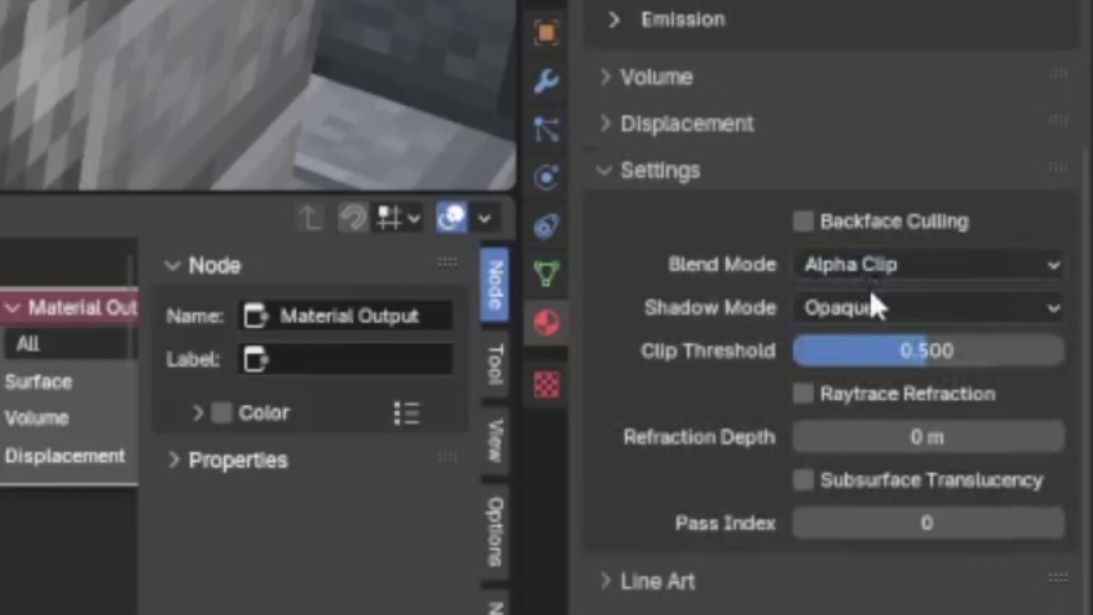
click(871, 306)
click(877, 424)
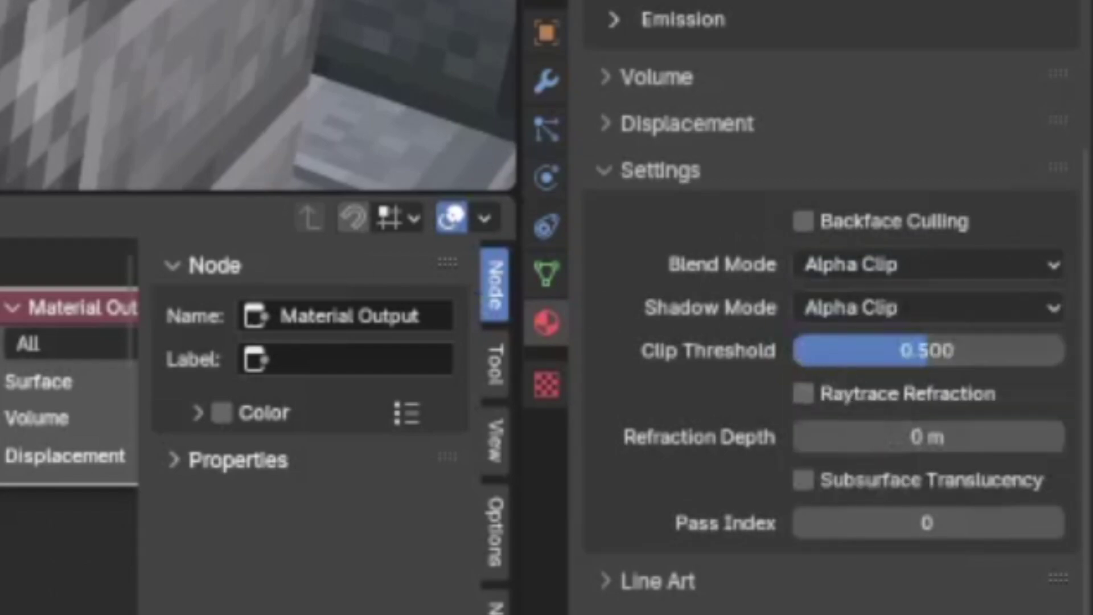
Orbit around the castle and deselect the model
scroll(493, 276, up, 10)
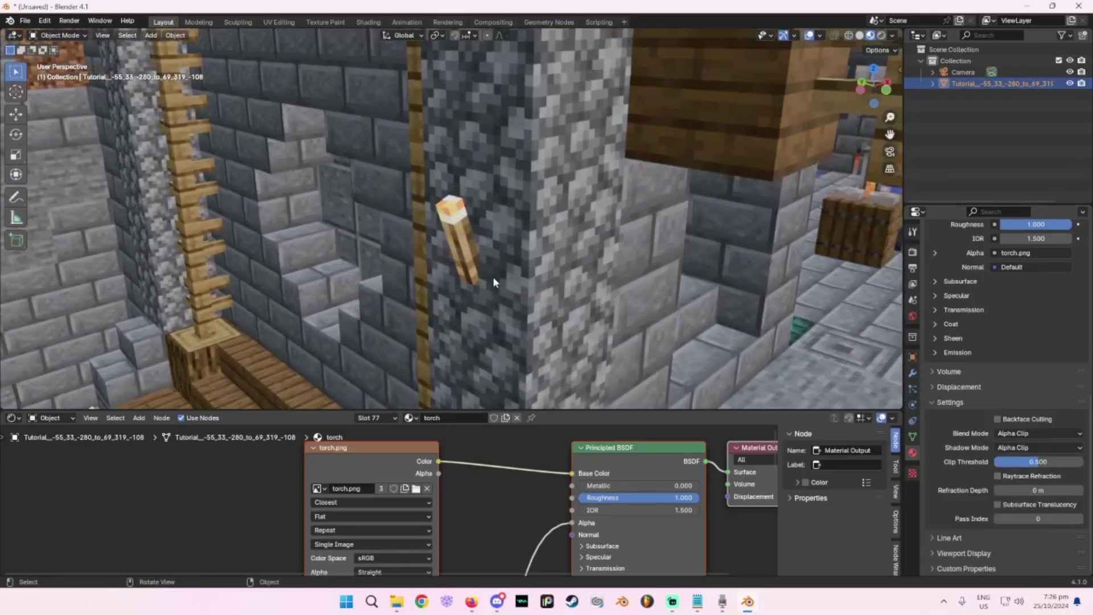
scroll(493, 276, down, 11)
middle_drag(493, 276, 529, 293)
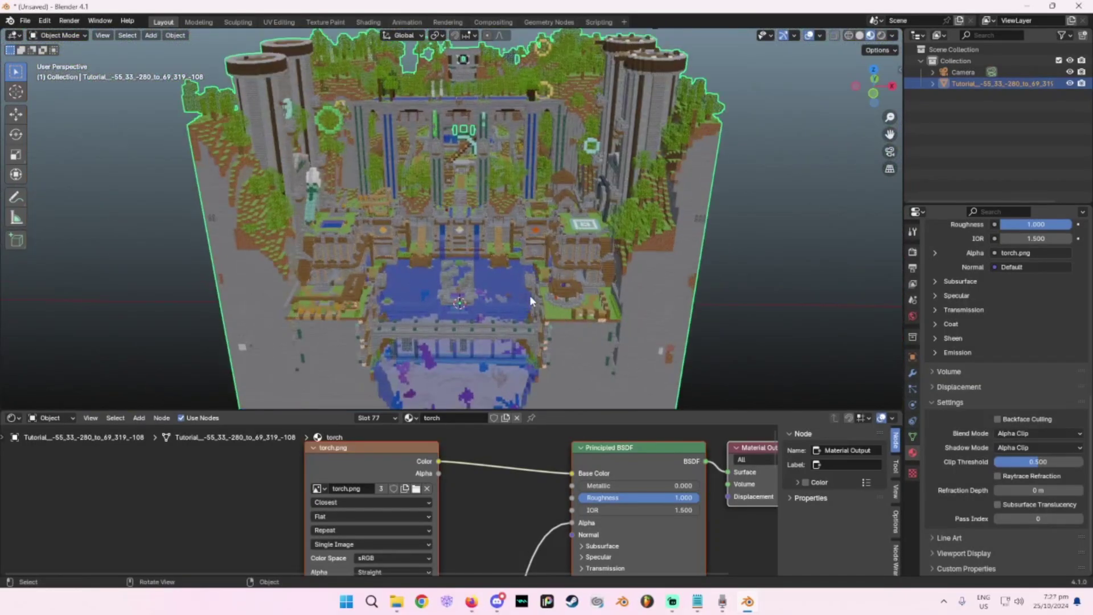
click(789, 232)
scroll(476, 245, up, 5)
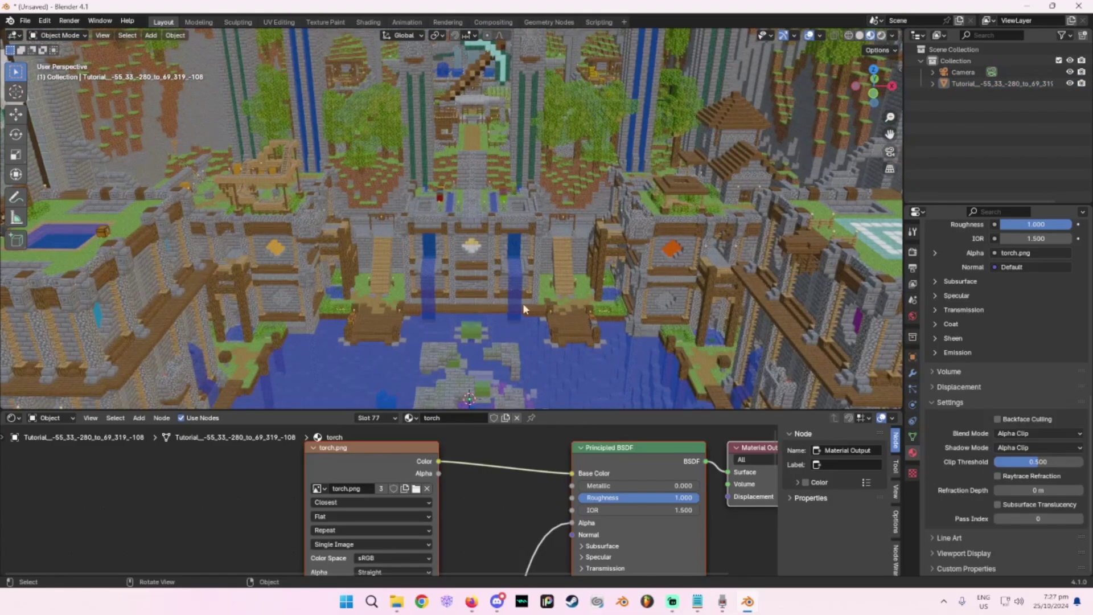
scroll(499, 173, up, 9)
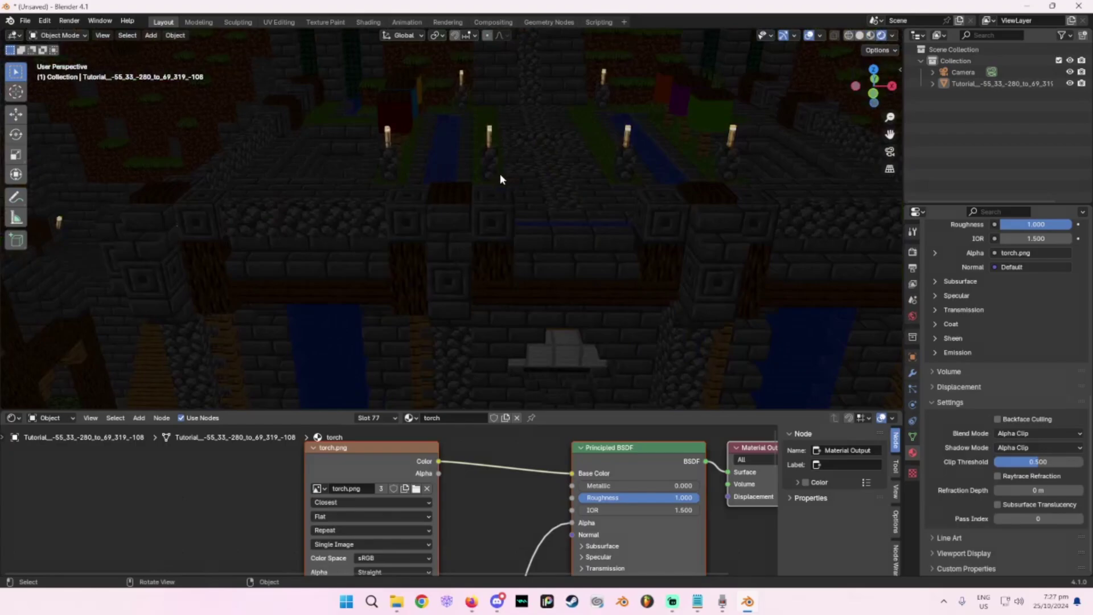
key(shift+grave)
key(w)
key(w)
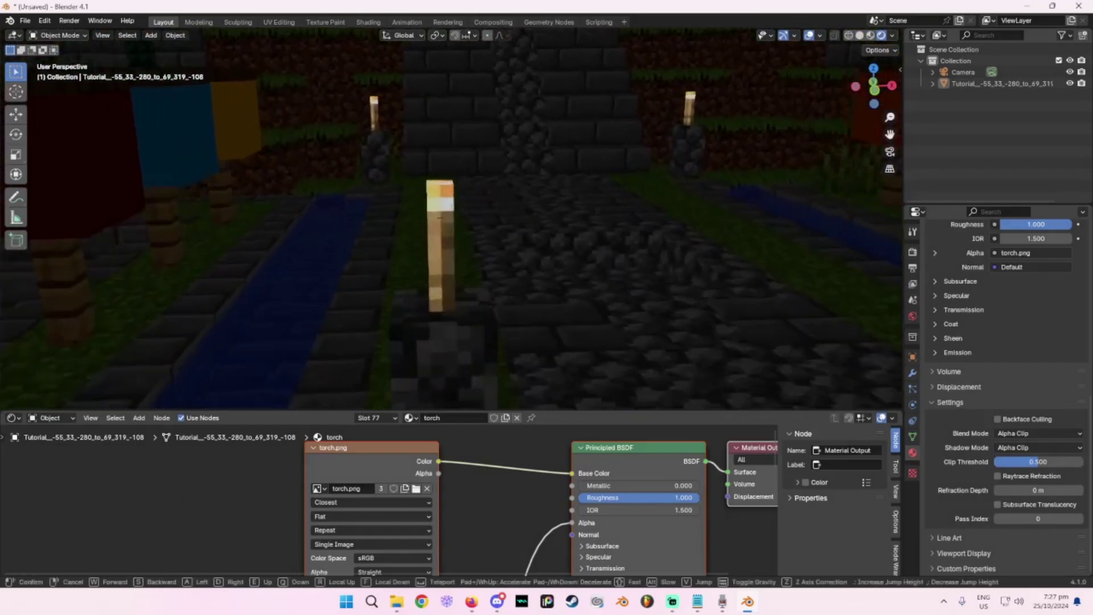
key(s)
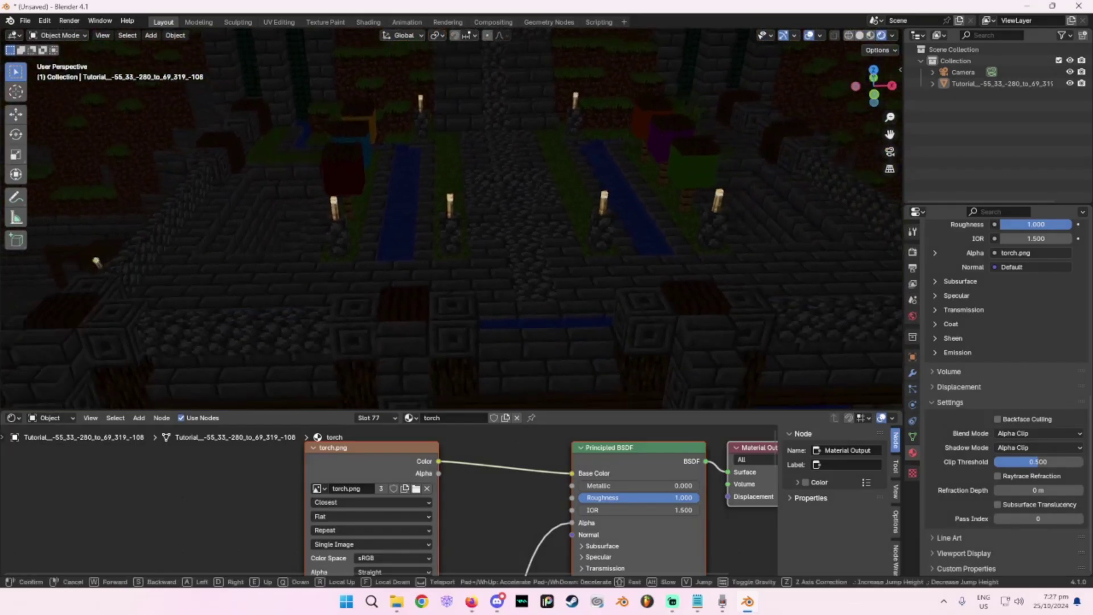
click(451, 219)
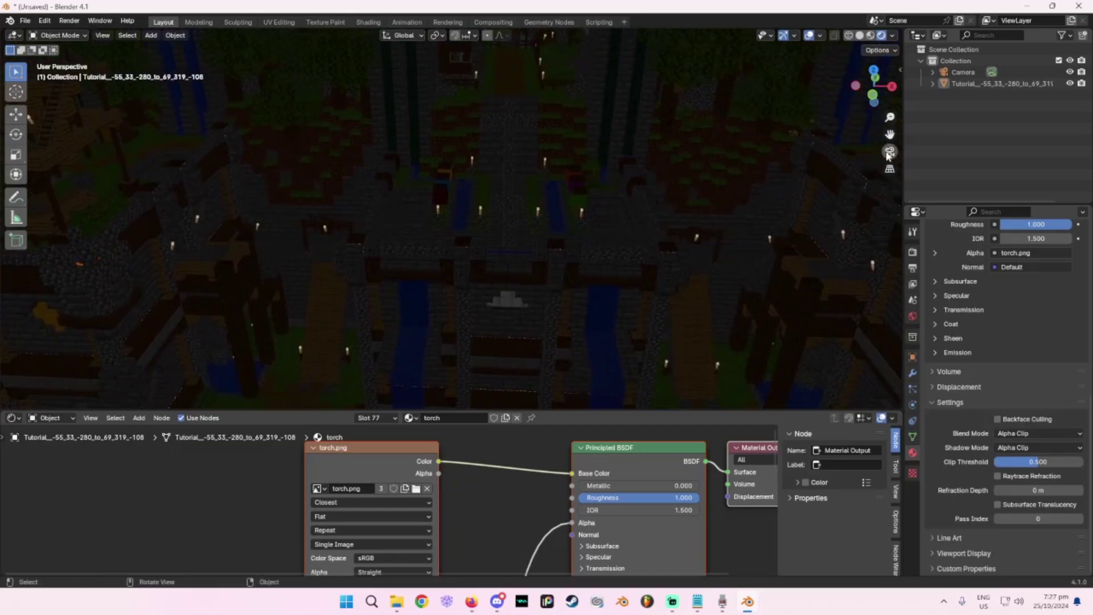
click(890, 152)
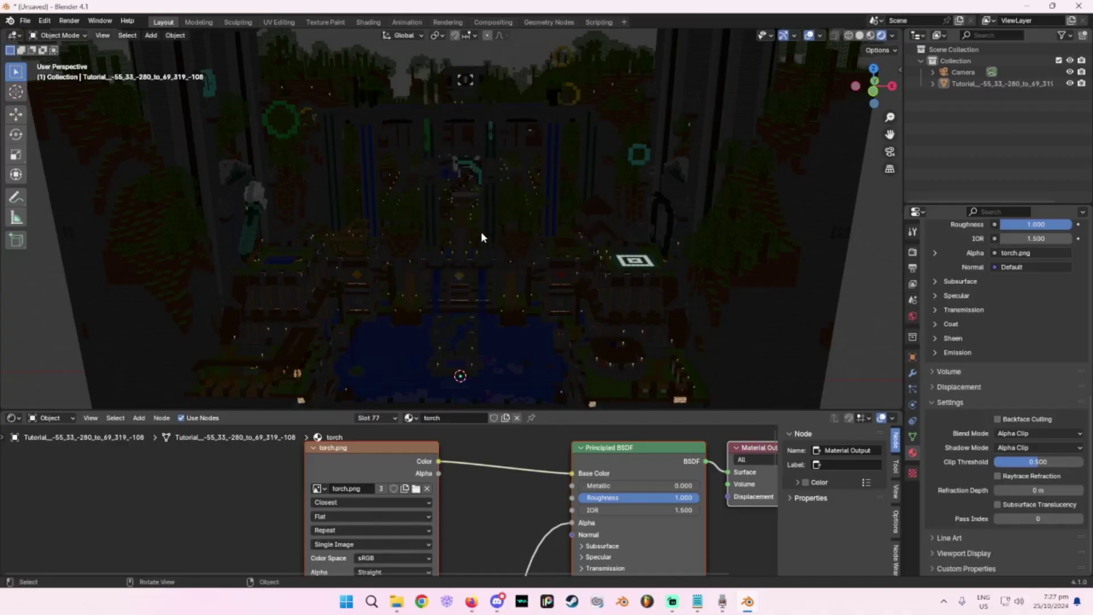
middle_drag(481, 233, 477, 234)
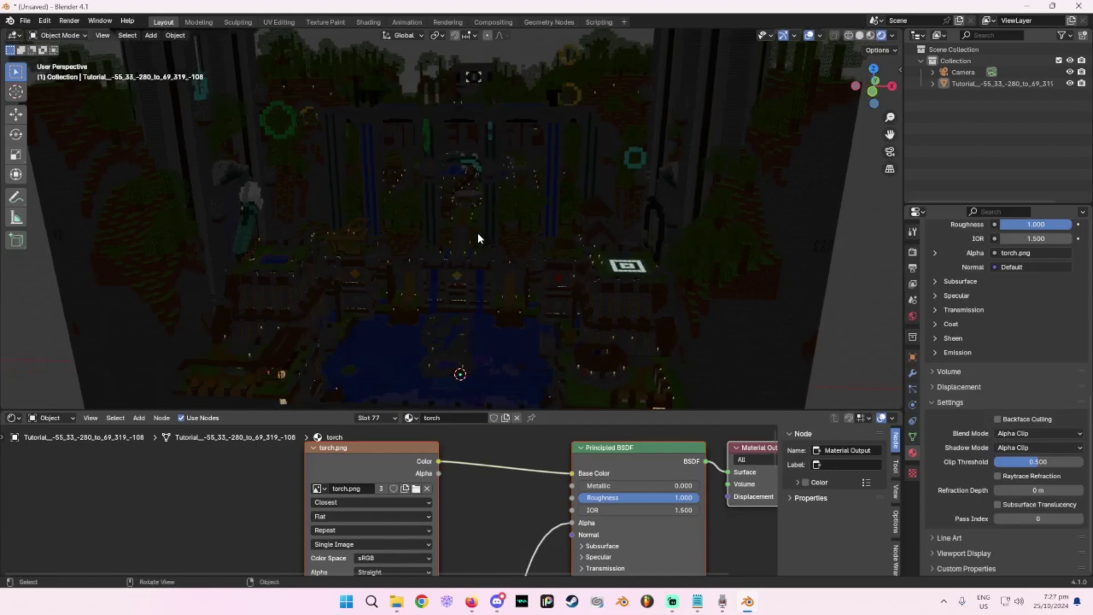
scroll(479, 219, down, 3)
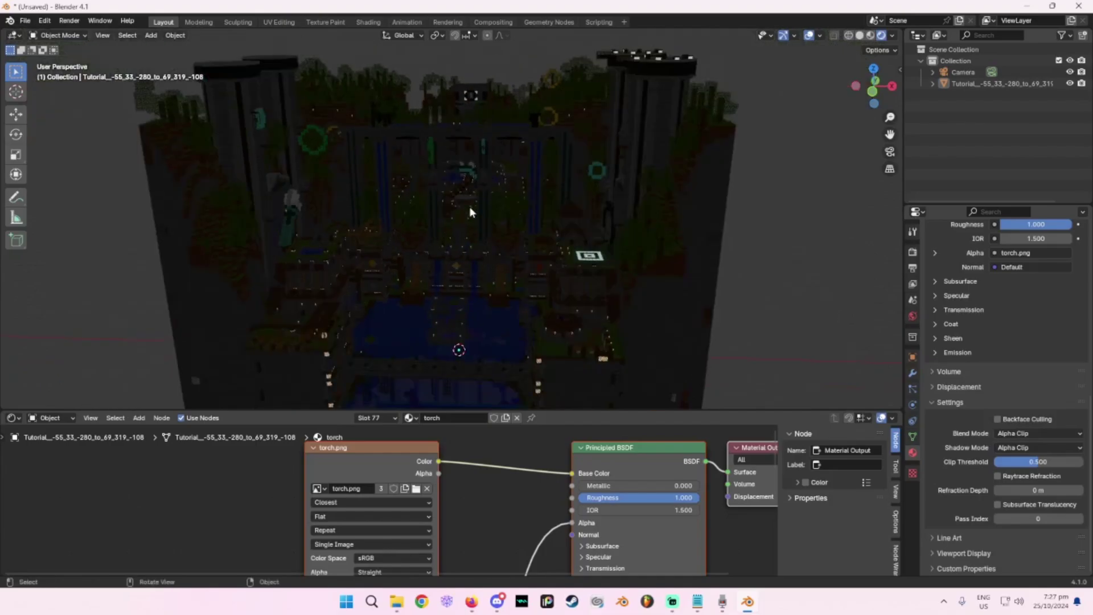
Add a Sun light with strength 10 and a yellow colour
key(shift+a)
mouse_move(462, 197)
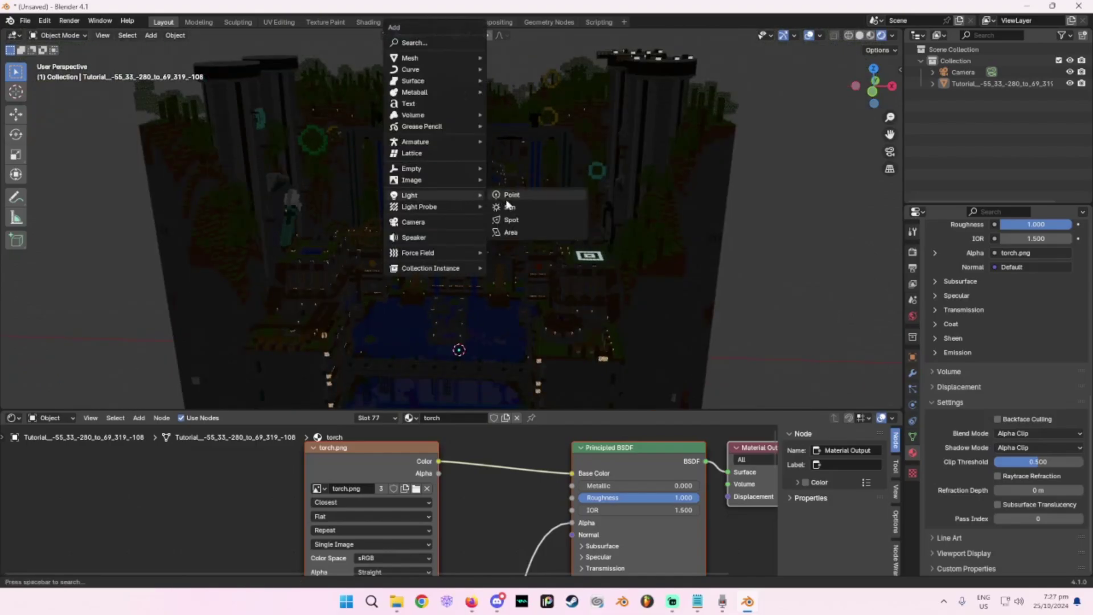
click(509, 207)
scroll(569, 239, up, 3)
double_click(1022, 328)
text(10)
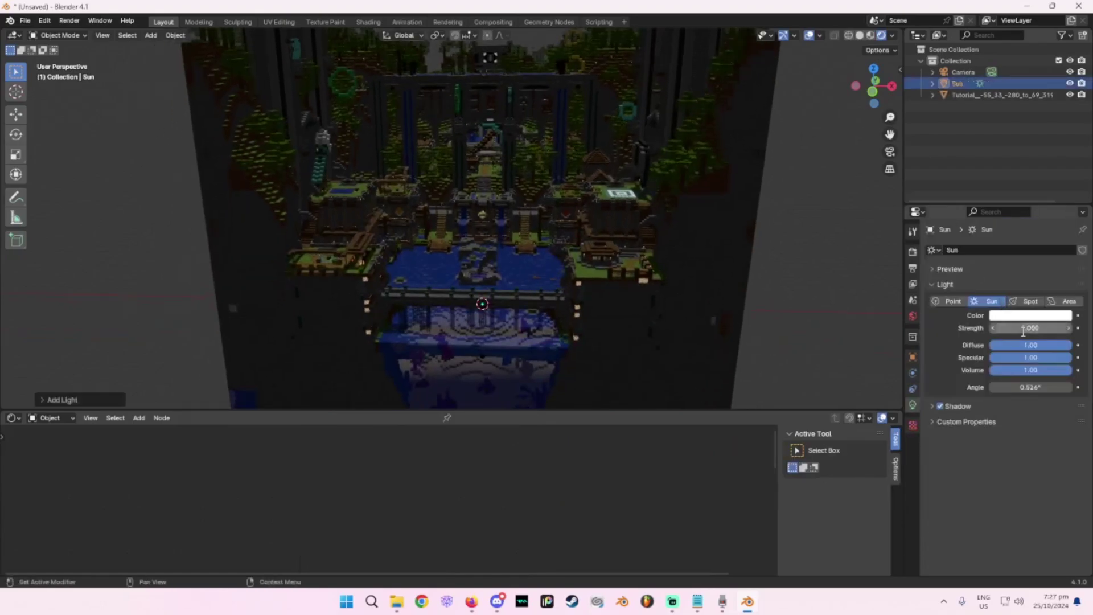
key(Return)
click(1023, 317)
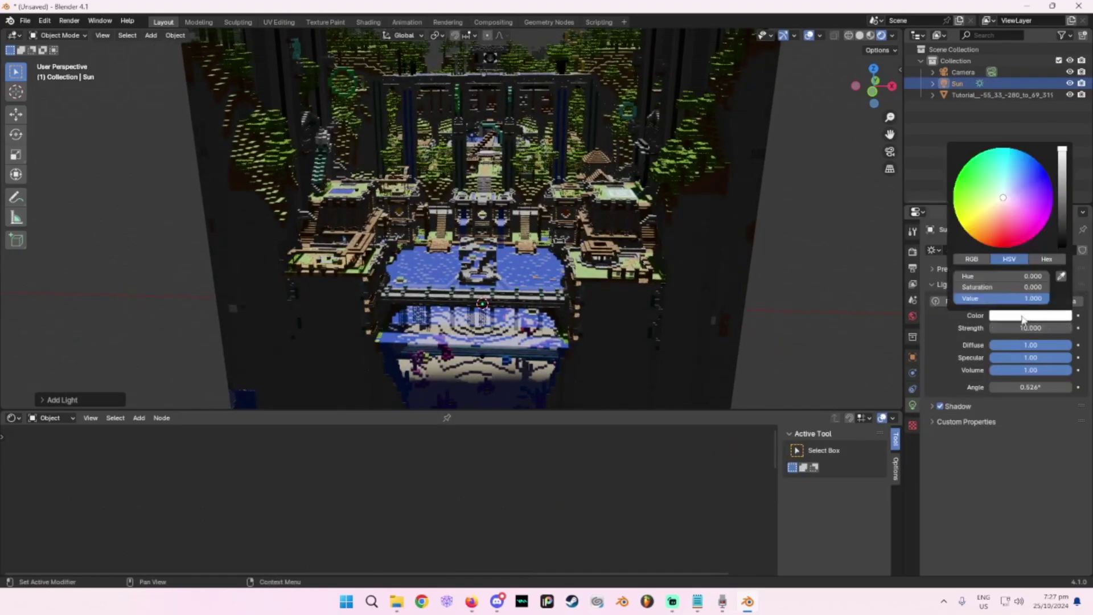
click(980, 208)
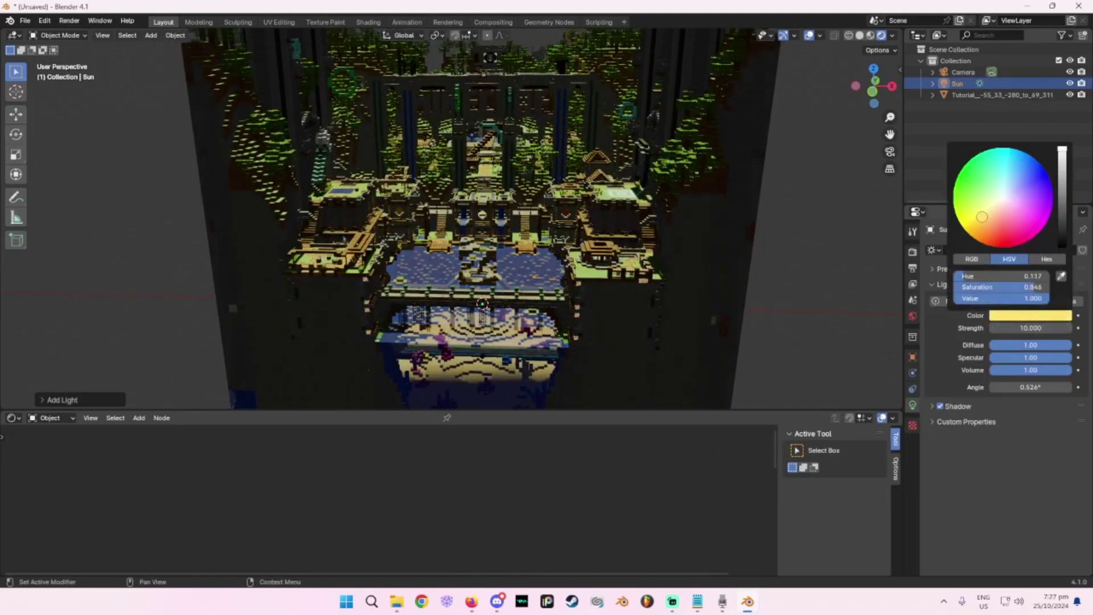
In the right side view, rotate the sun to angle its light and move it
click(873, 68)
click(891, 86)
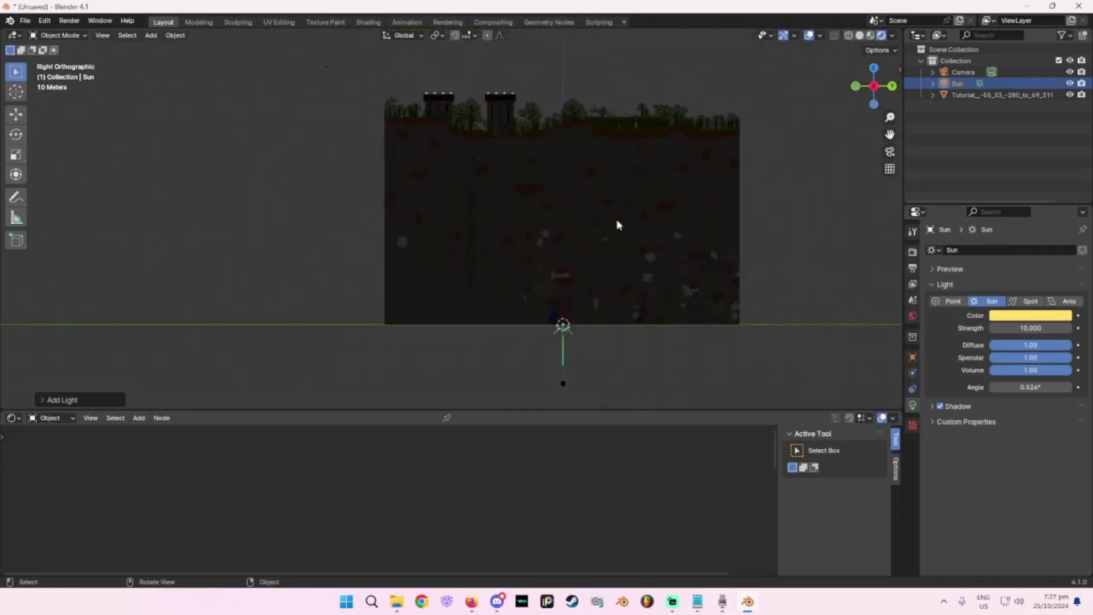
key(r)
click(668, 311)
key(g)
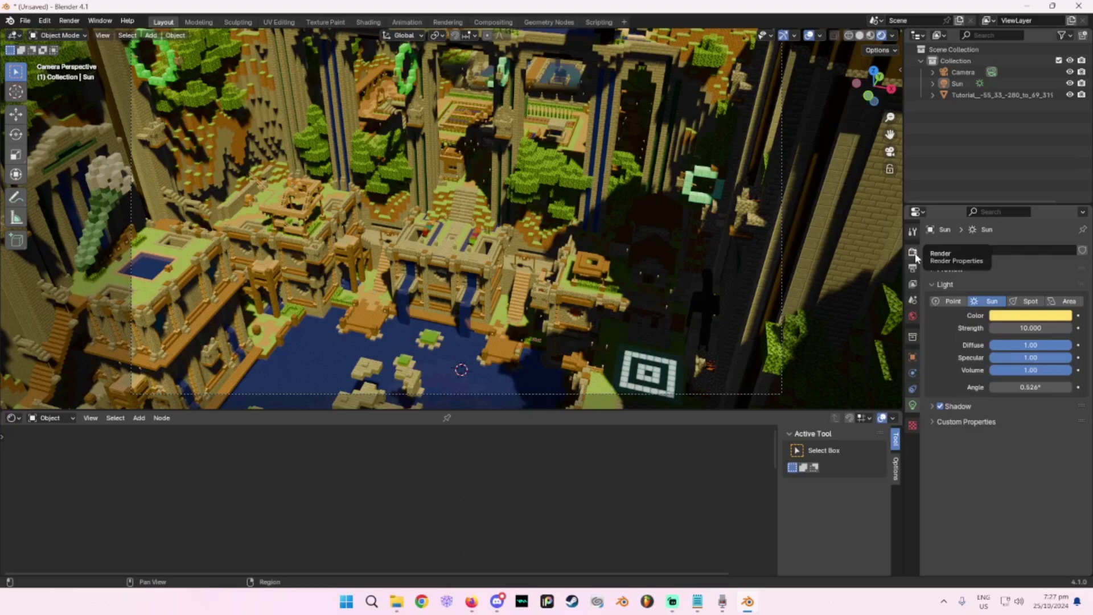
Enable Ambient Occlusion and Bloom in Render Properties, keeping EEVEE as the engine
click(913, 254)
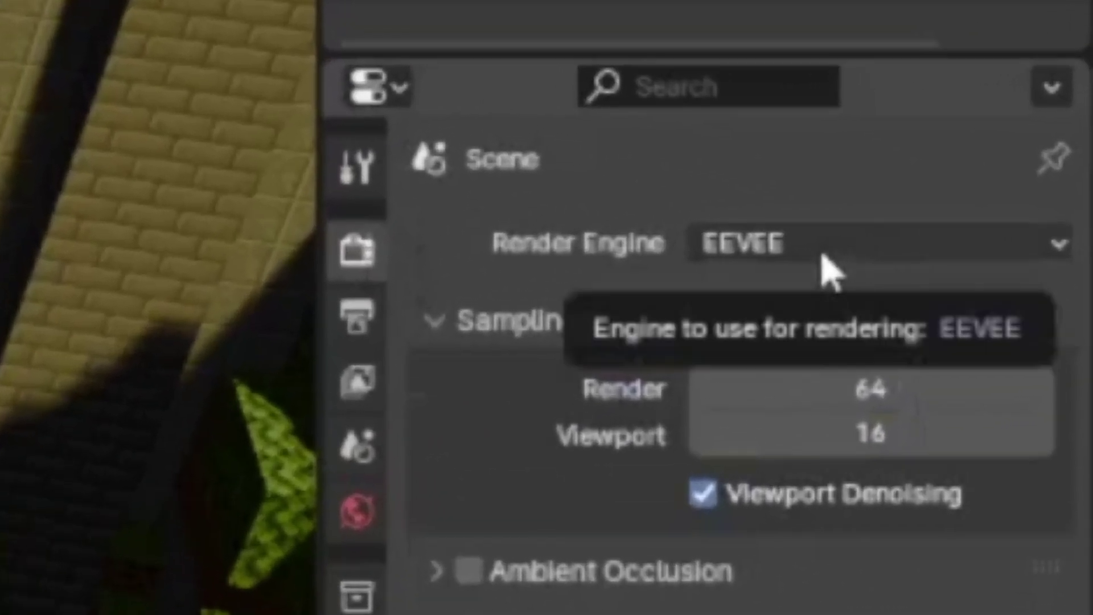
click(468, 570)
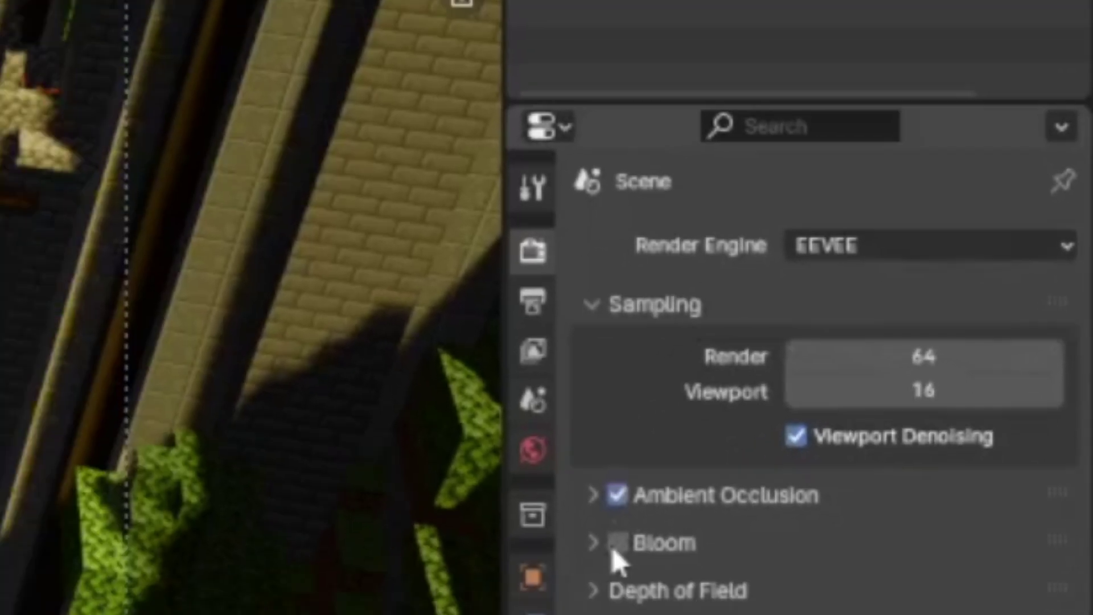
click(617, 542)
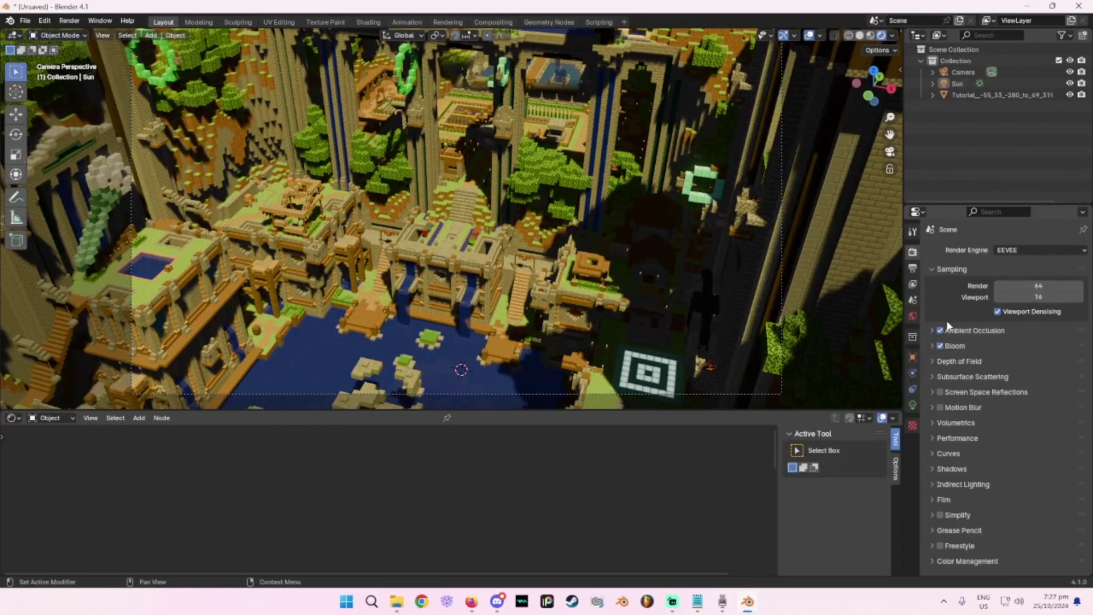
click(1042, 250)
scroll(497, 260, down, 1)
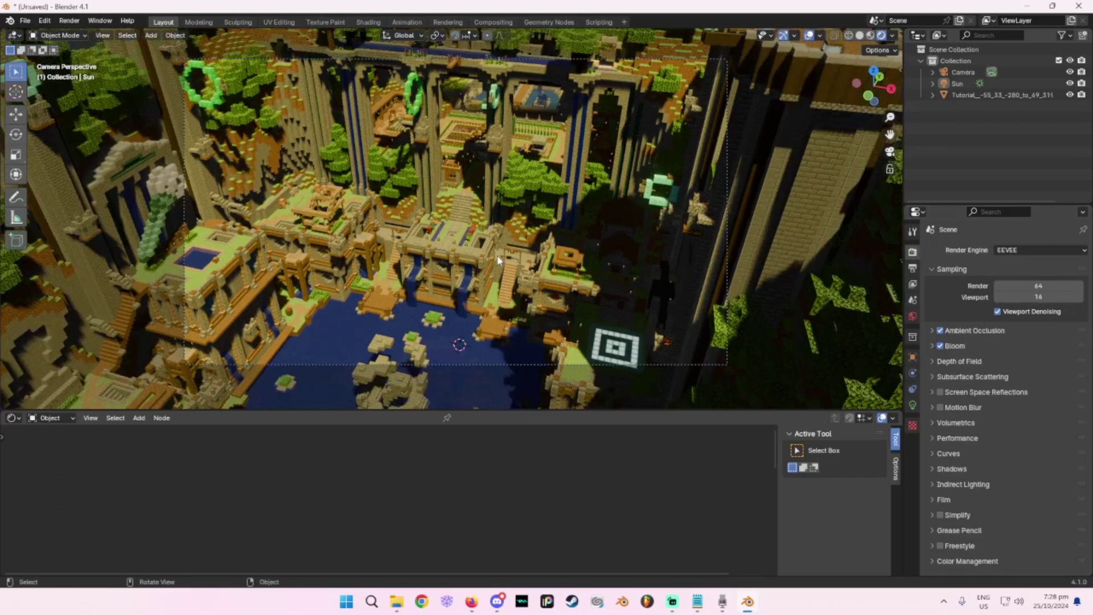
Render the castle image with EEVEE and zoom in and out to inspect the result
click(70, 22)
click(71, 22)
click(71, 22)
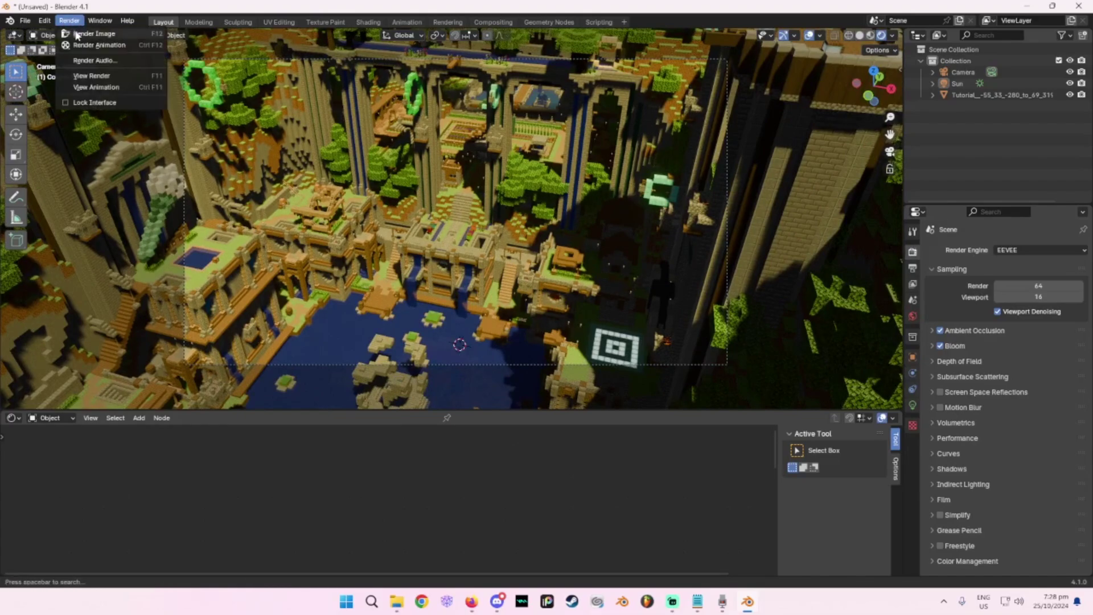
click(91, 33)
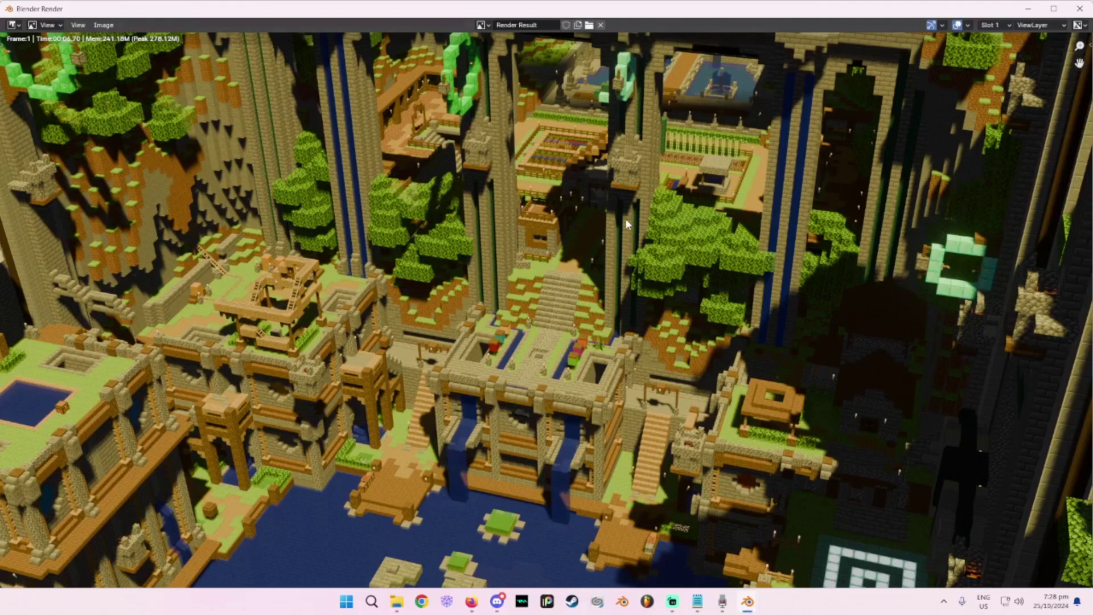
scroll(597, 248, down, 1)
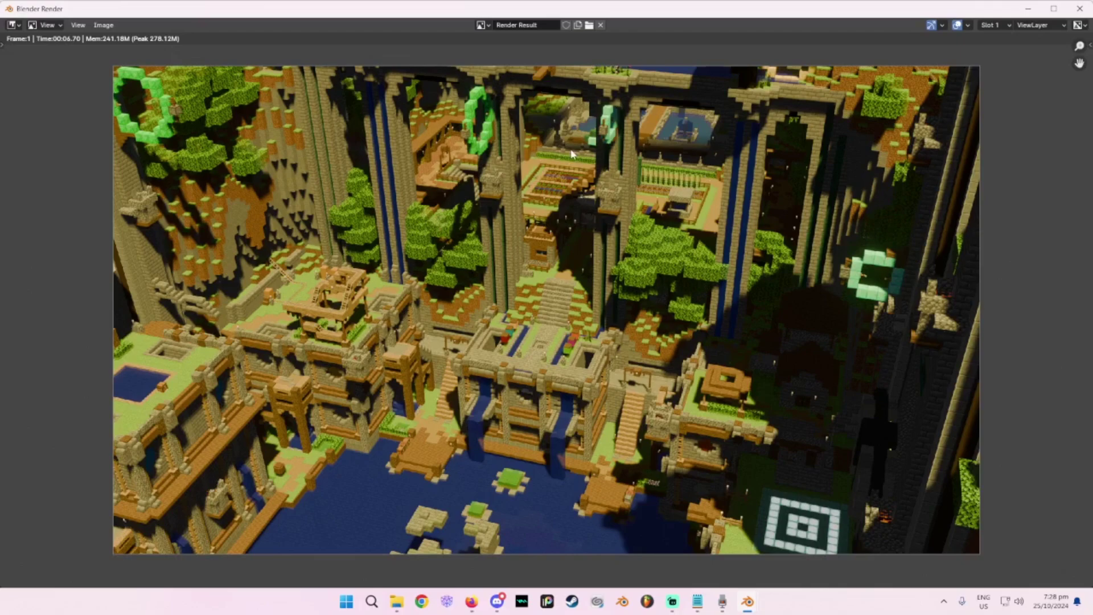
scroll(551, 251, up, 1)
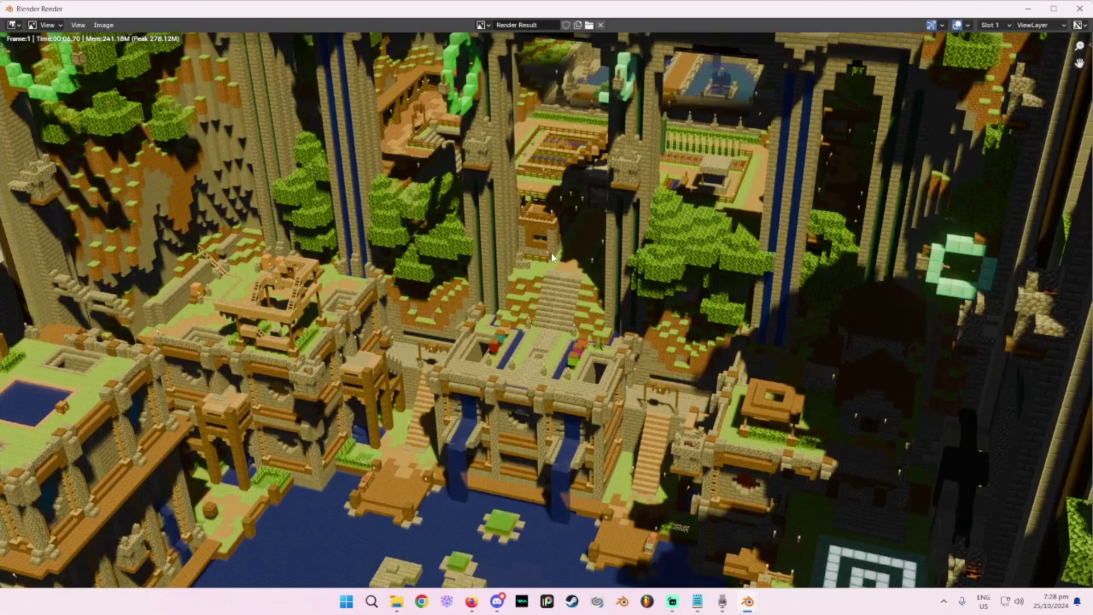
scroll(544, 310, down, 1)
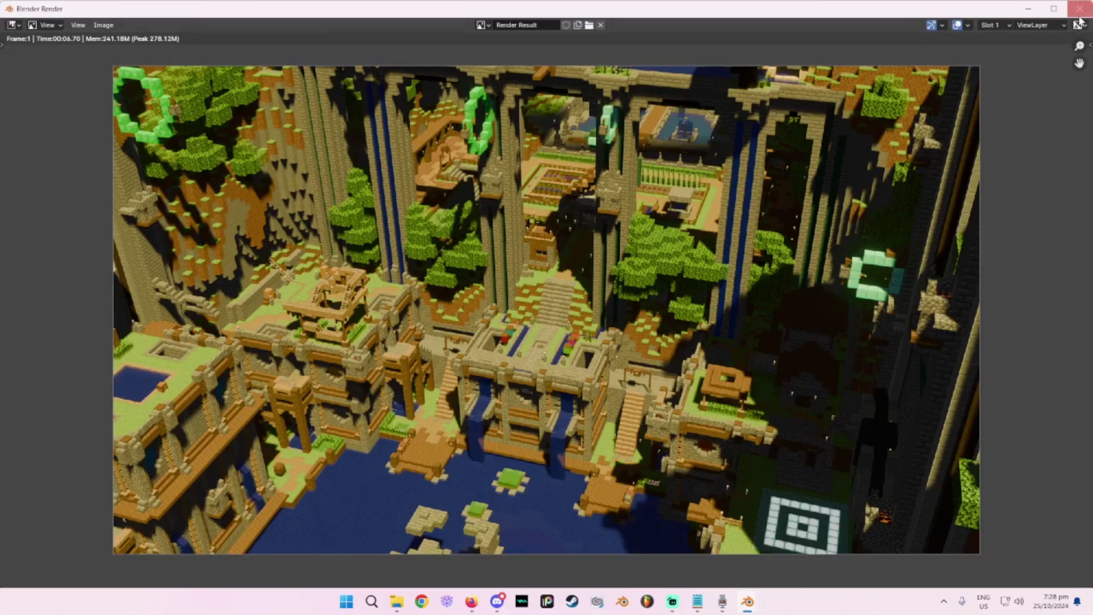
scroll(550, 392, up, 10)
scroll(550, 393, down, 10)
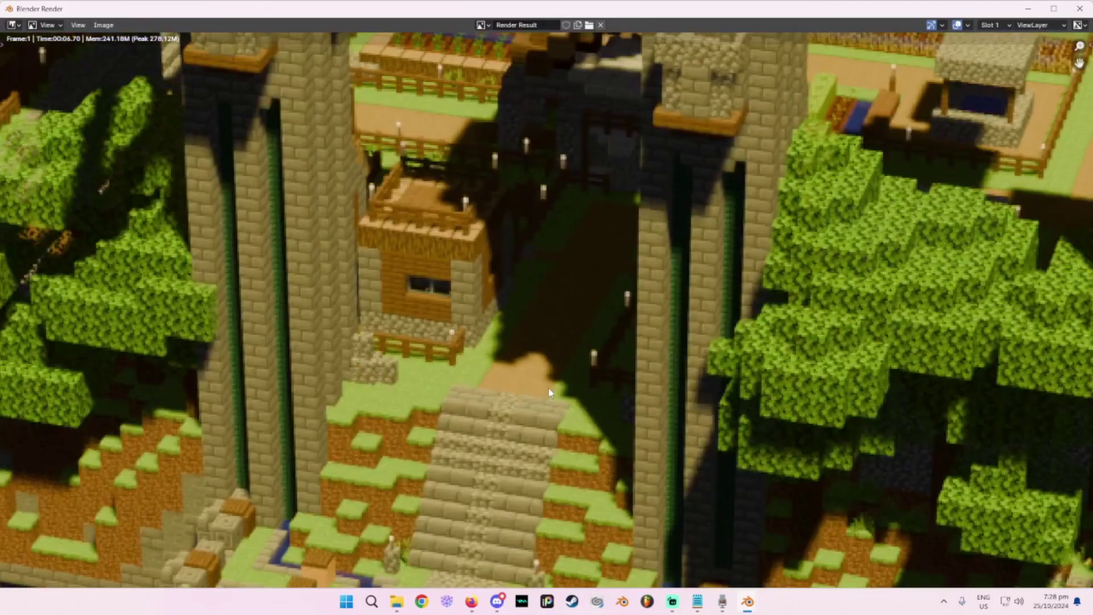
Close the render window and set Cube and Cascade shadow sizes to 4096 px with High Bit Depth
click(1080, 9)
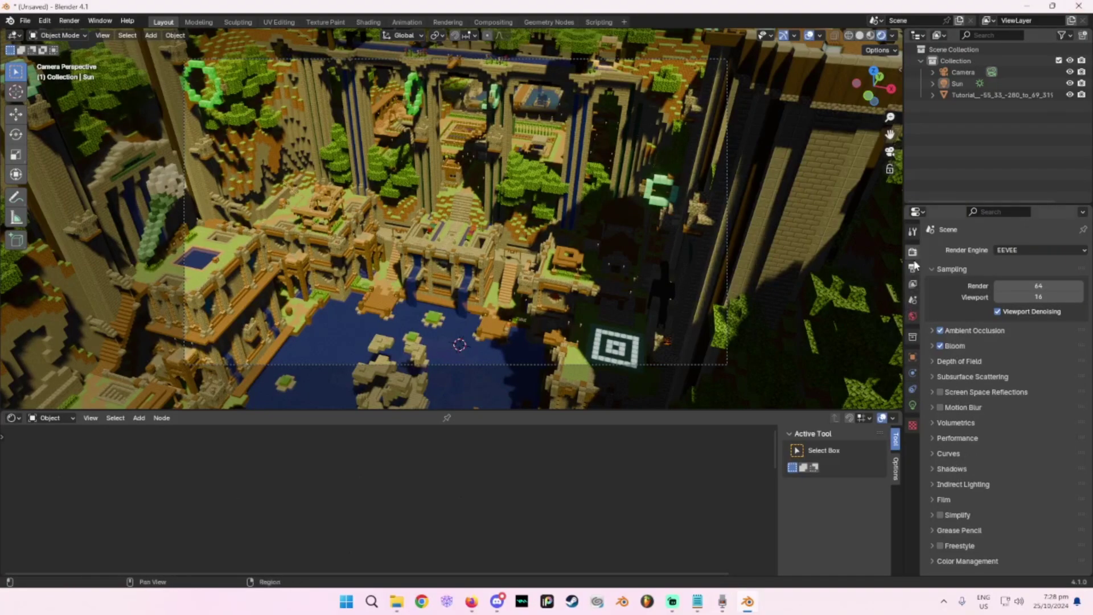
click(951, 469)
scroll(971, 420, down, 3)
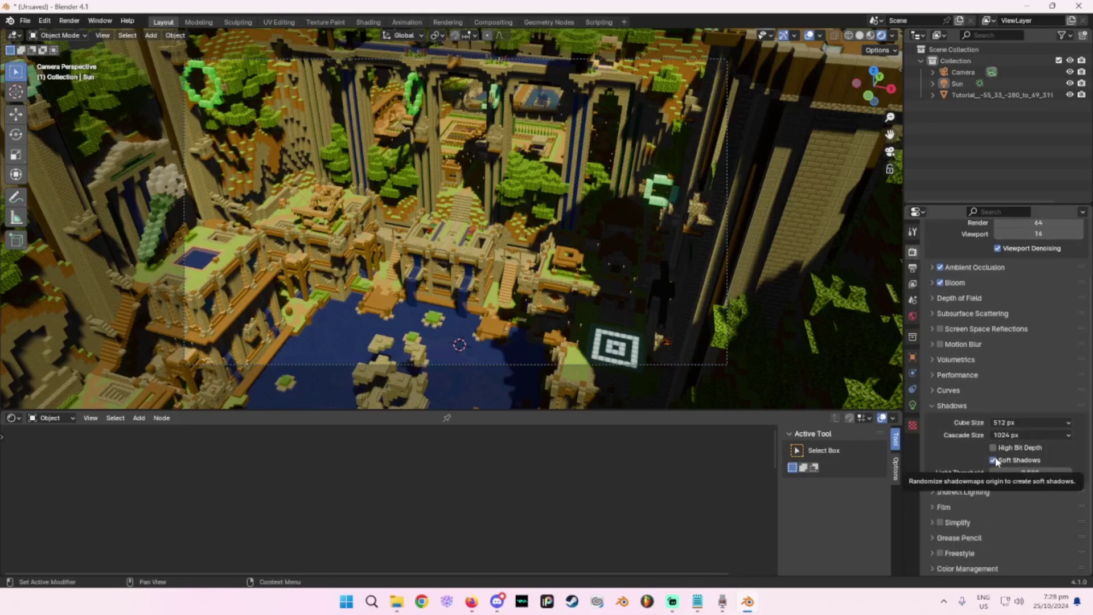
click(1001, 424)
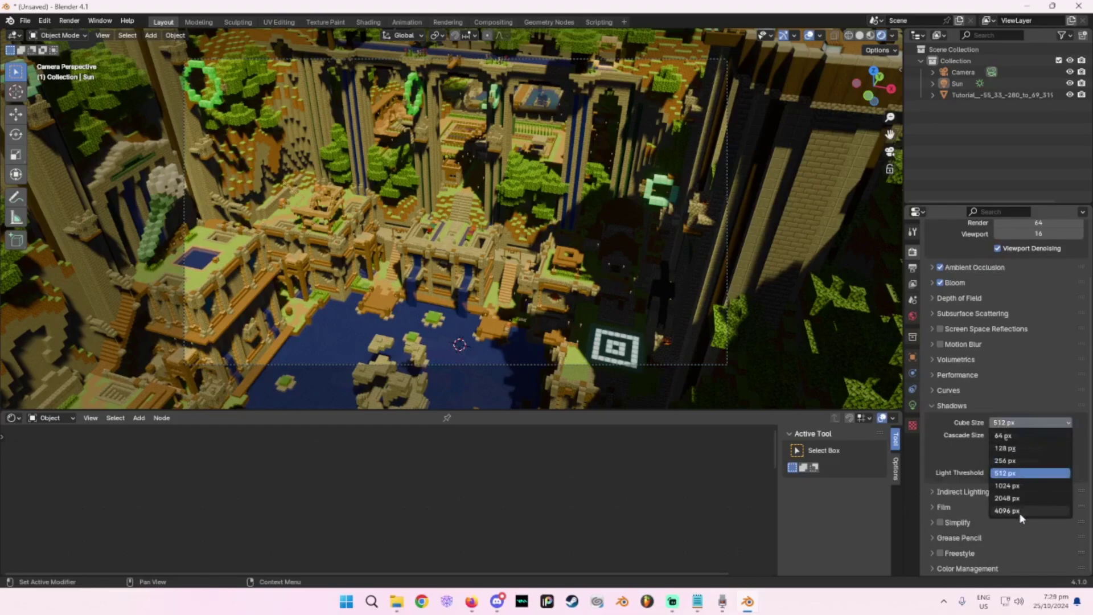
click(1018, 511)
click(1016, 433)
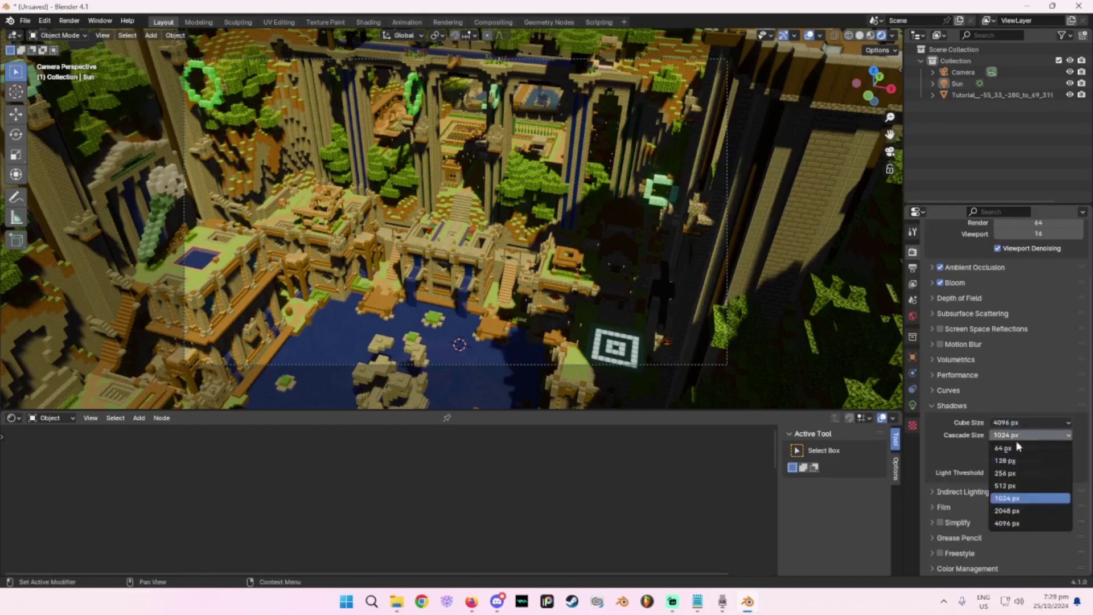
click(1010, 522)
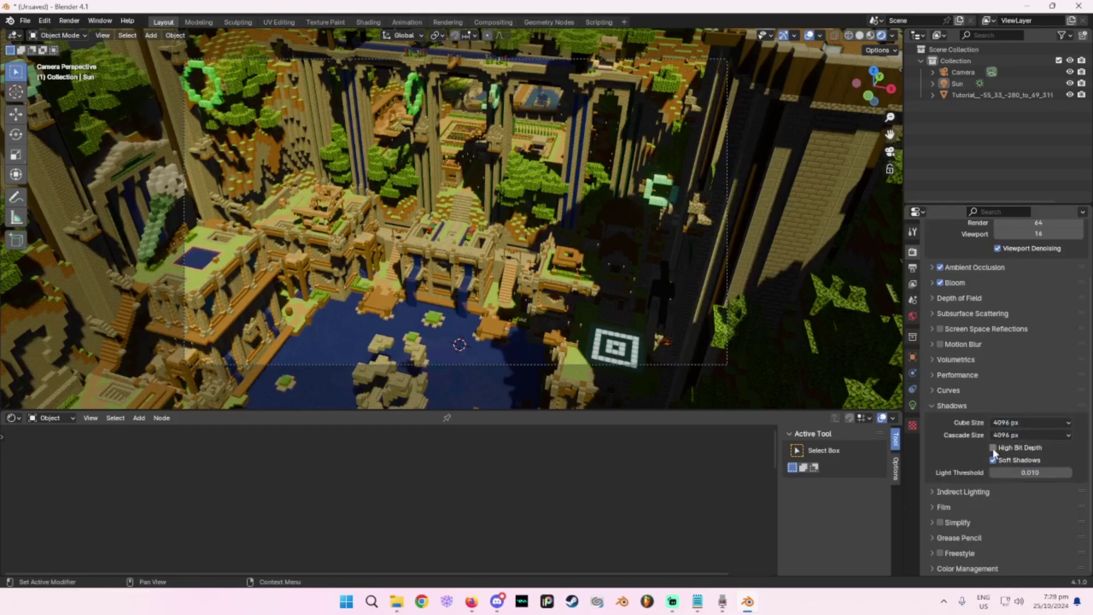
click(993, 450)
click(69, 21)
Render the image again and zoom the Render Result to fit the whole frame
click(76, 24)
click(82, 35)
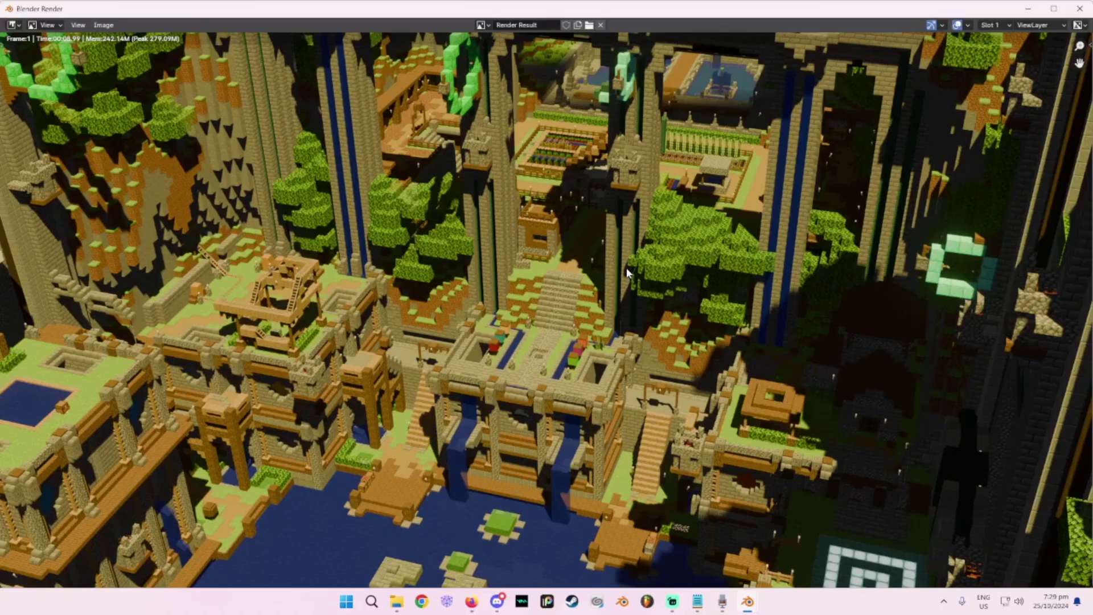
scroll(626, 268, down, 4)
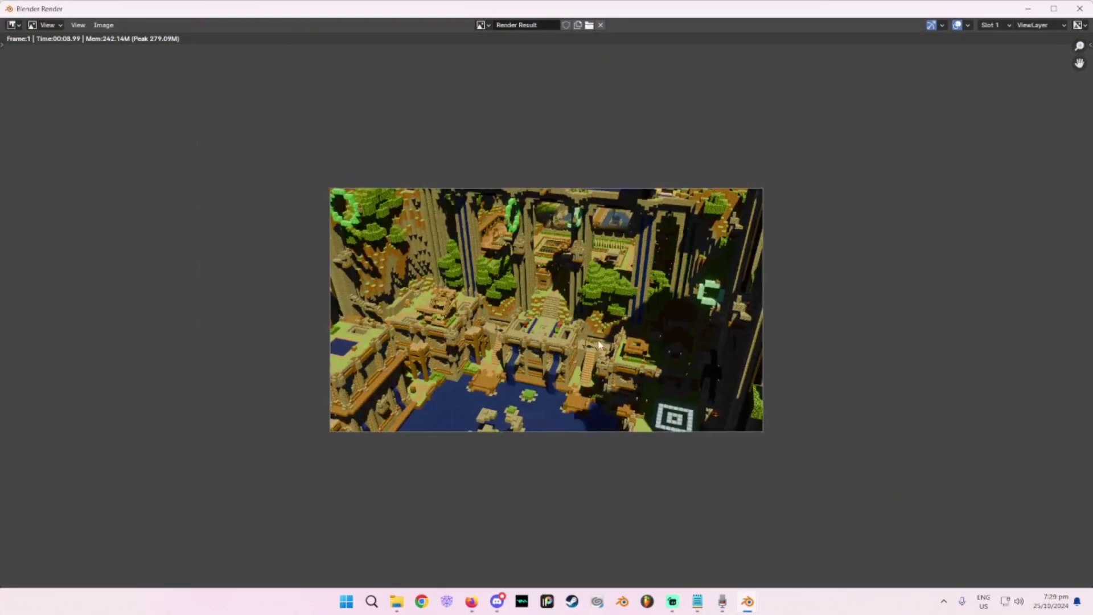
scroll(618, 274, up, 10)
scroll(618, 272, down, 5)
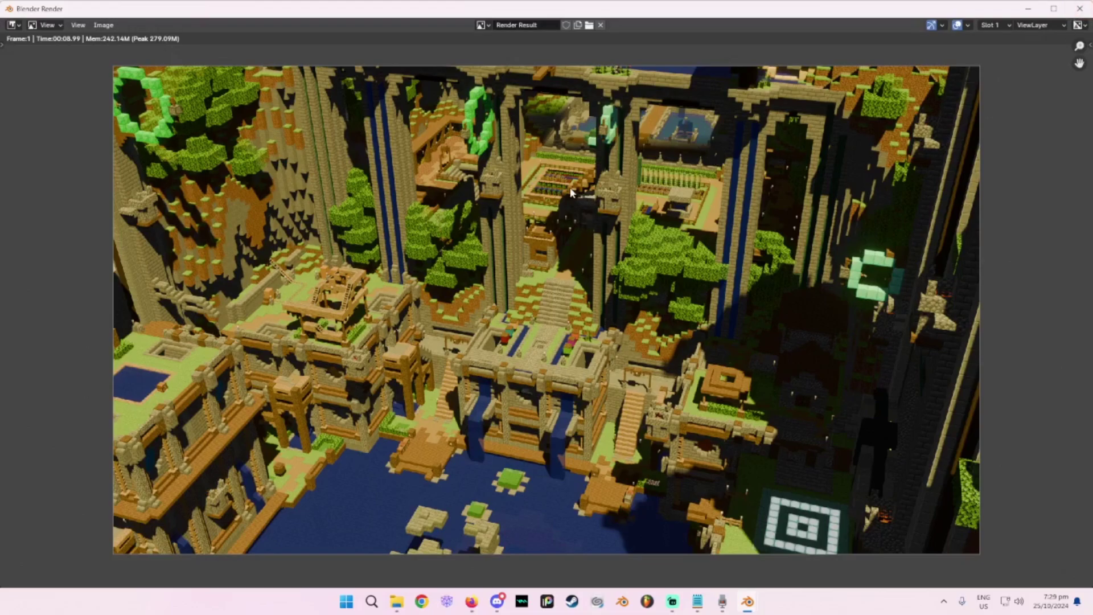
Close the render result, frame the whole model and switch to Material Preview shading
click(1080, 8)
middle_drag(571, 211, 590, 222)
key(Home)
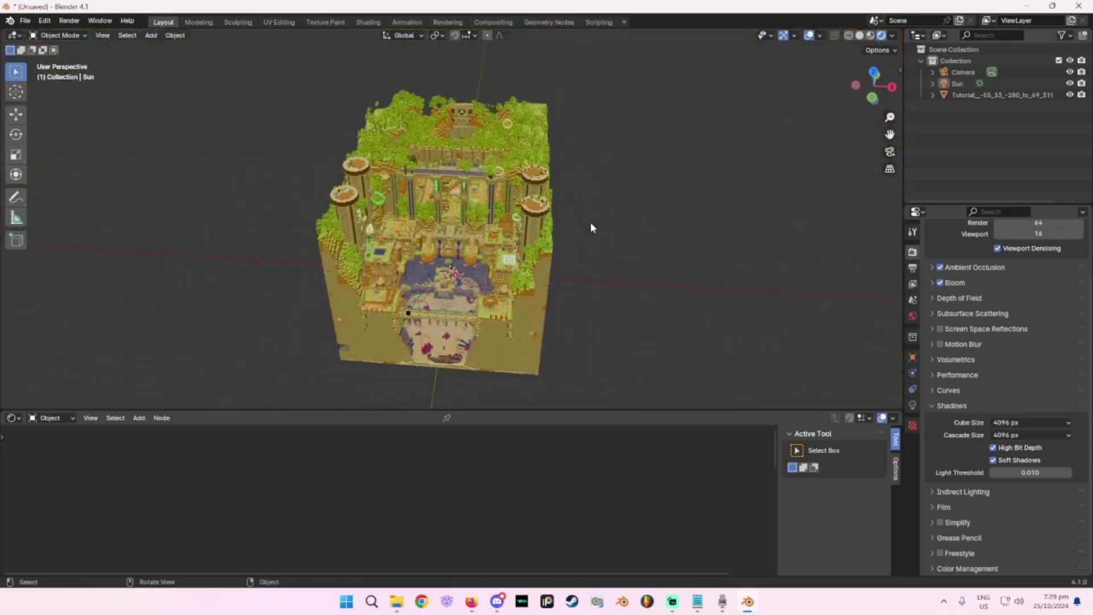
scroll(590, 222, up, 2)
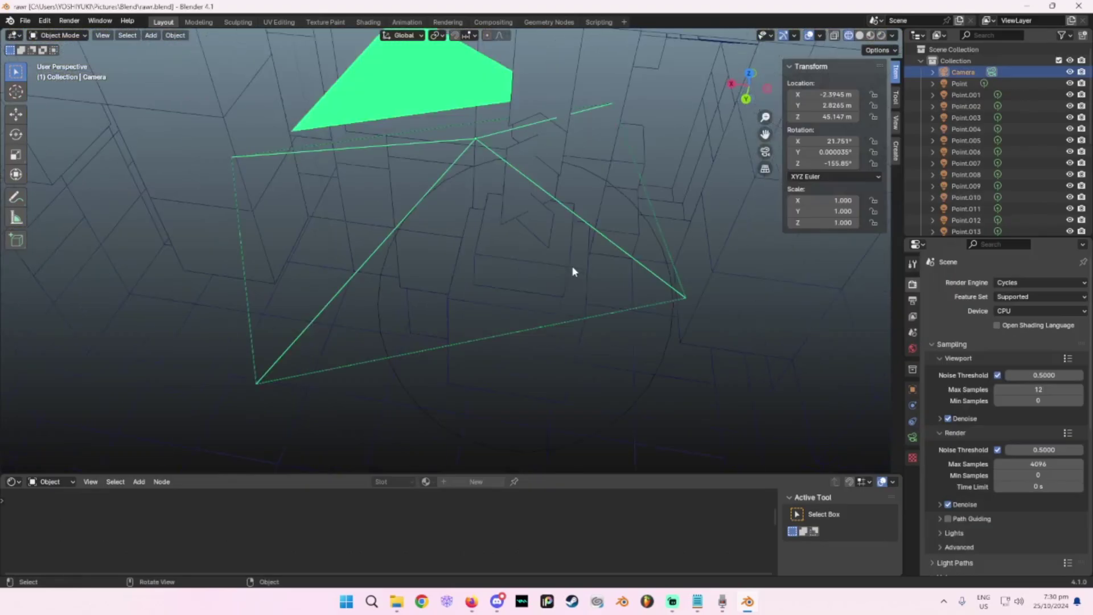
scroll(572, 267, down, 10)
middle_drag(669, 342, 658, 280)
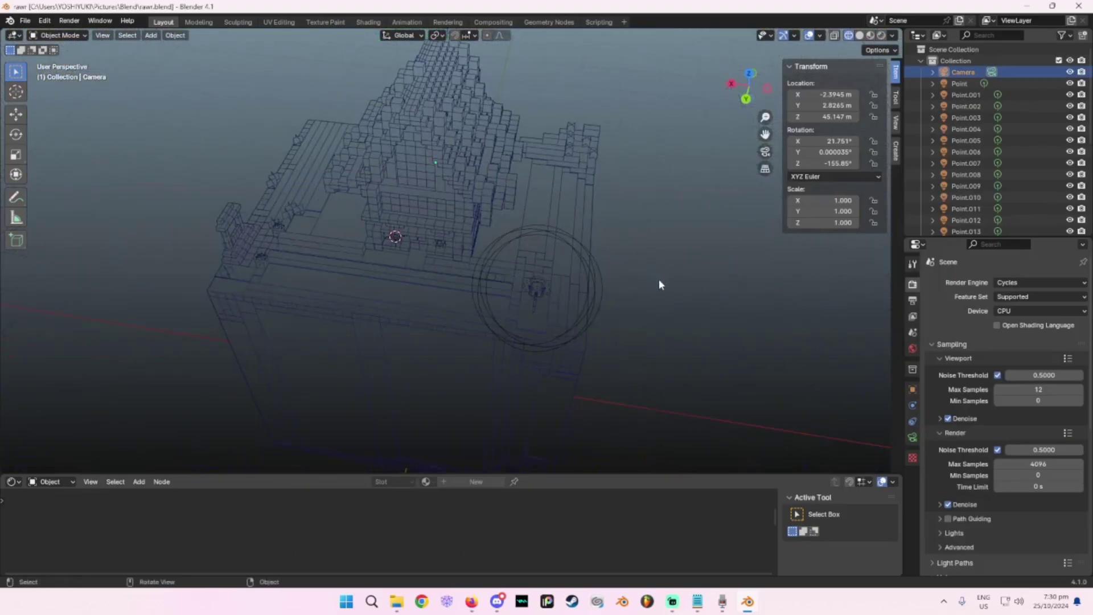
click(657, 280)
middle_drag(302, 259, 342, 267)
scroll(503, 250, up, 5)
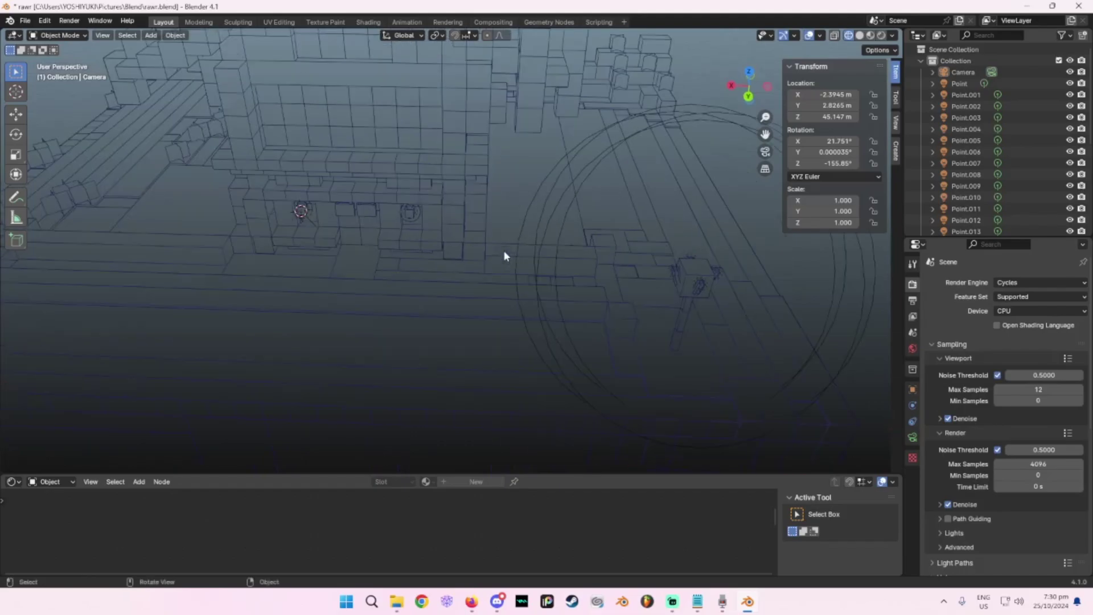
scroll(468, 281, up, 2)
click(870, 36)
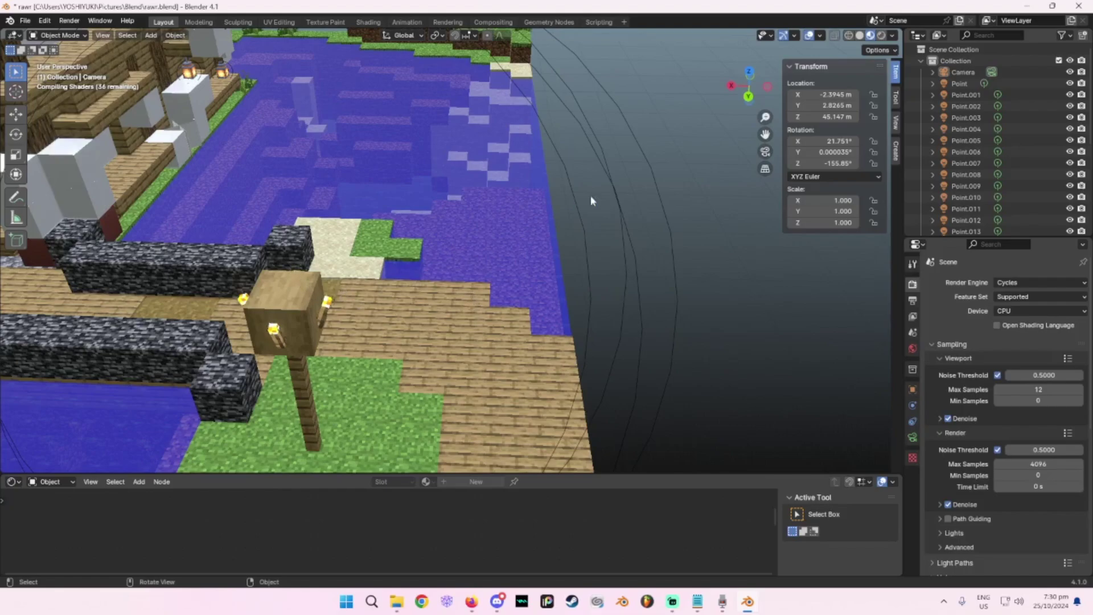
Switch the render engine to EEVEE and check the Point.004 light's settings
shift+middle_drag(589, 197, 739, 140)
middle_drag(565, 260, 655, 273)
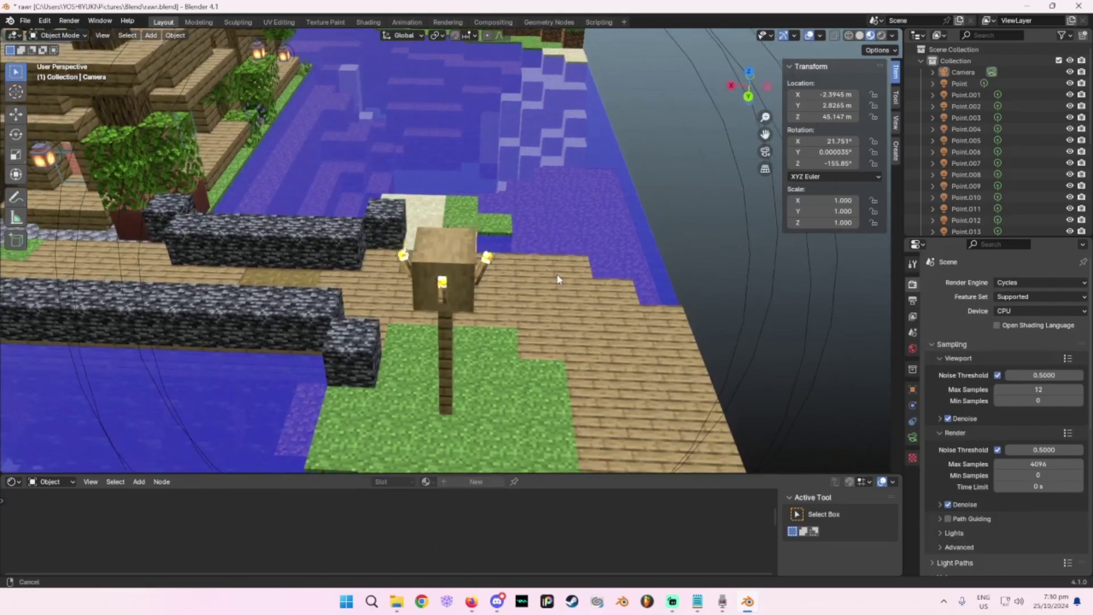
click(1018, 283)
click(1014, 295)
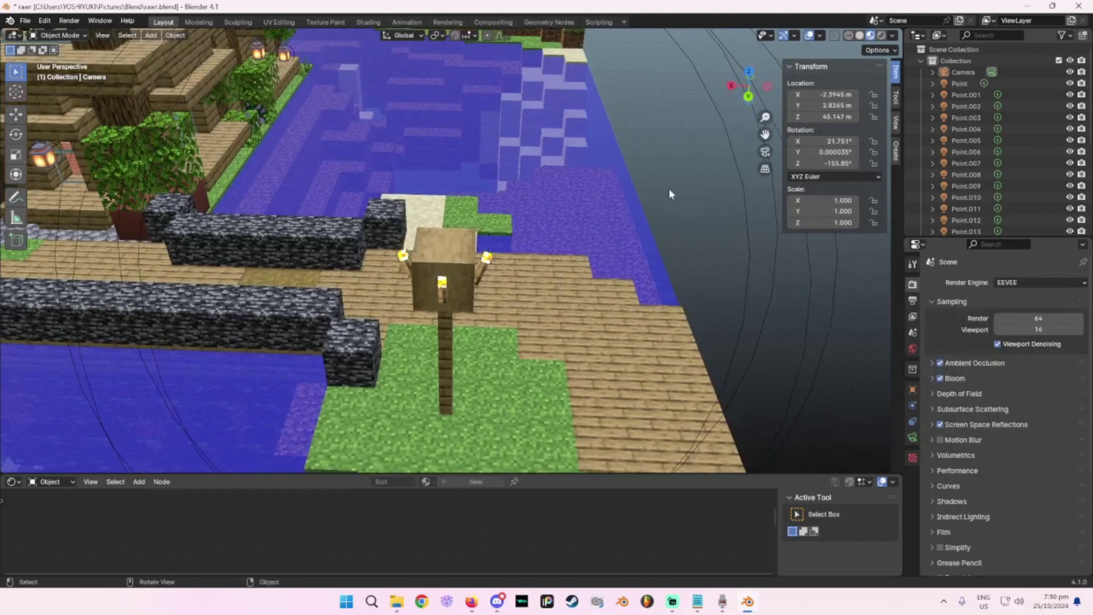
click(750, 277)
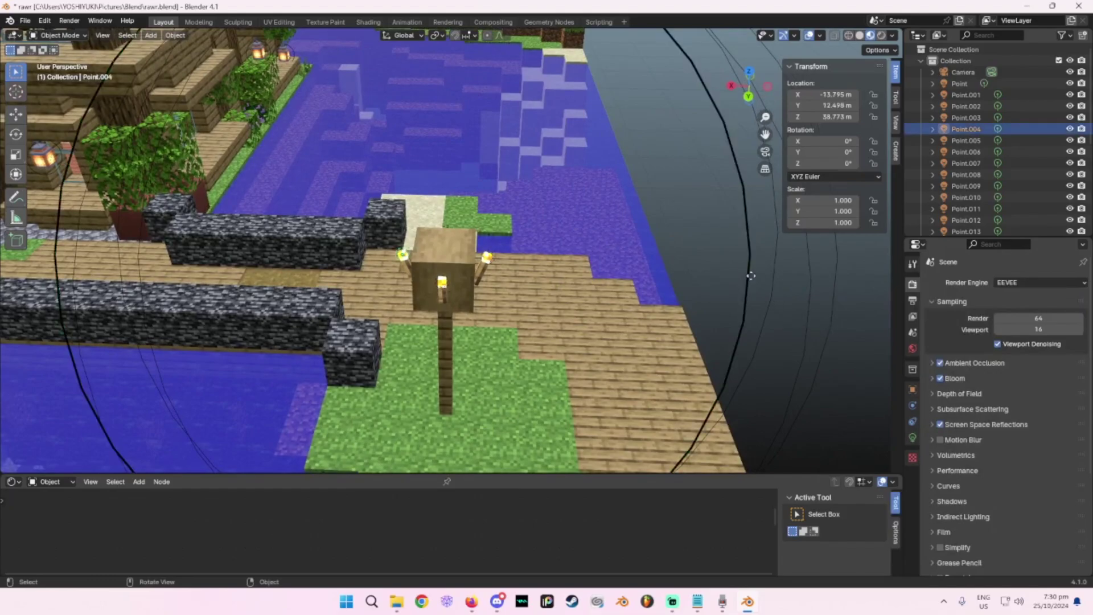
click(912, 437)
click(856, 336)
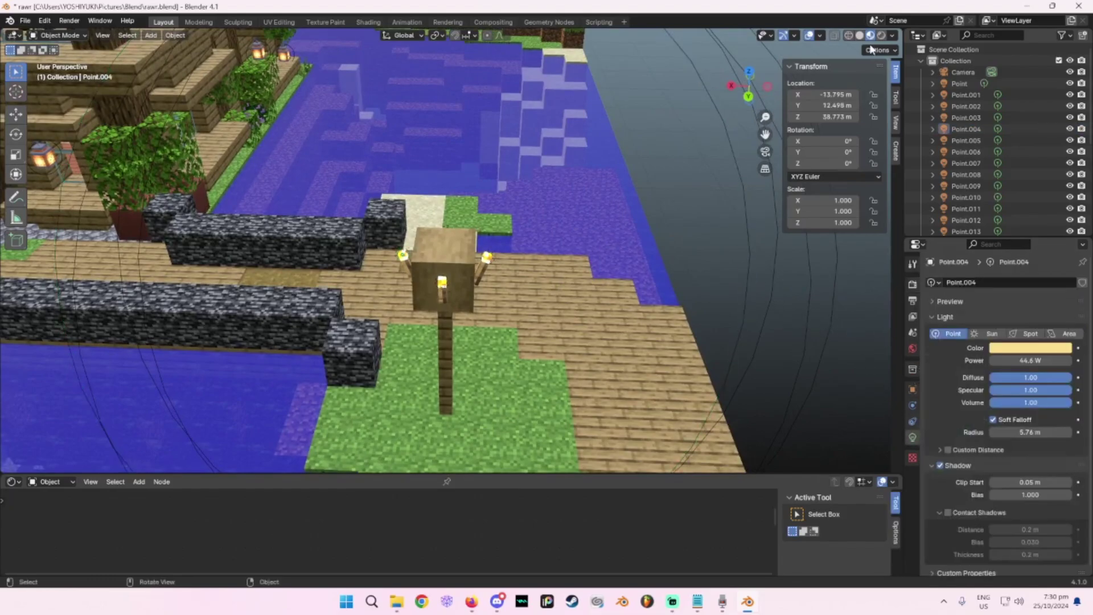
Switch to Rendered shading and walk up to the house's window
click(881, 35)
middle_drag(611, 298, 741, 361)
shift+middle_drag(692, 393, 649, 435)
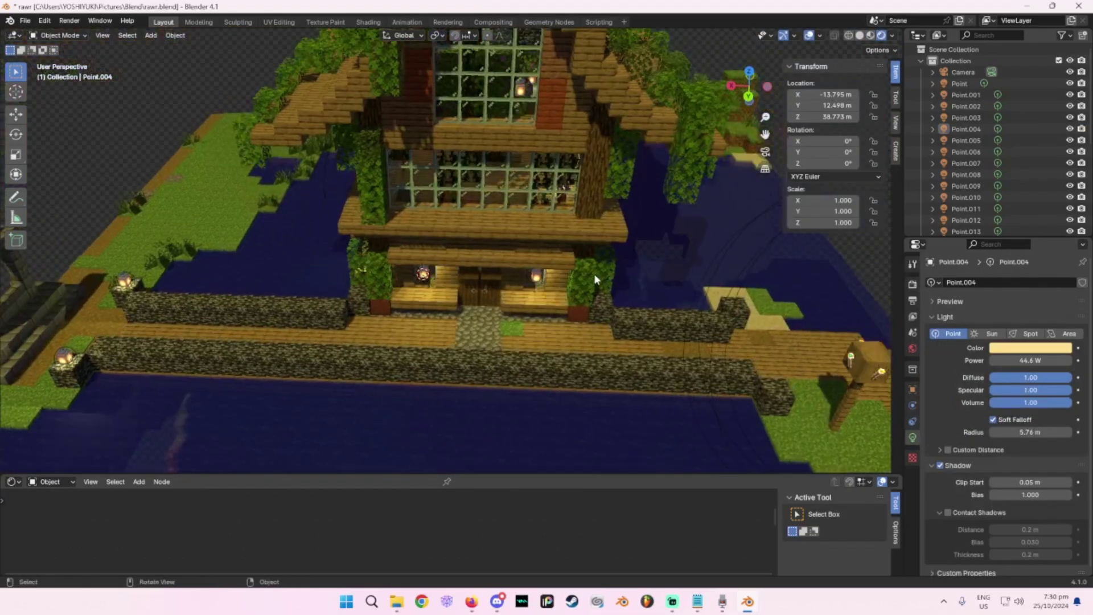
key(shift+grave)
key(w)
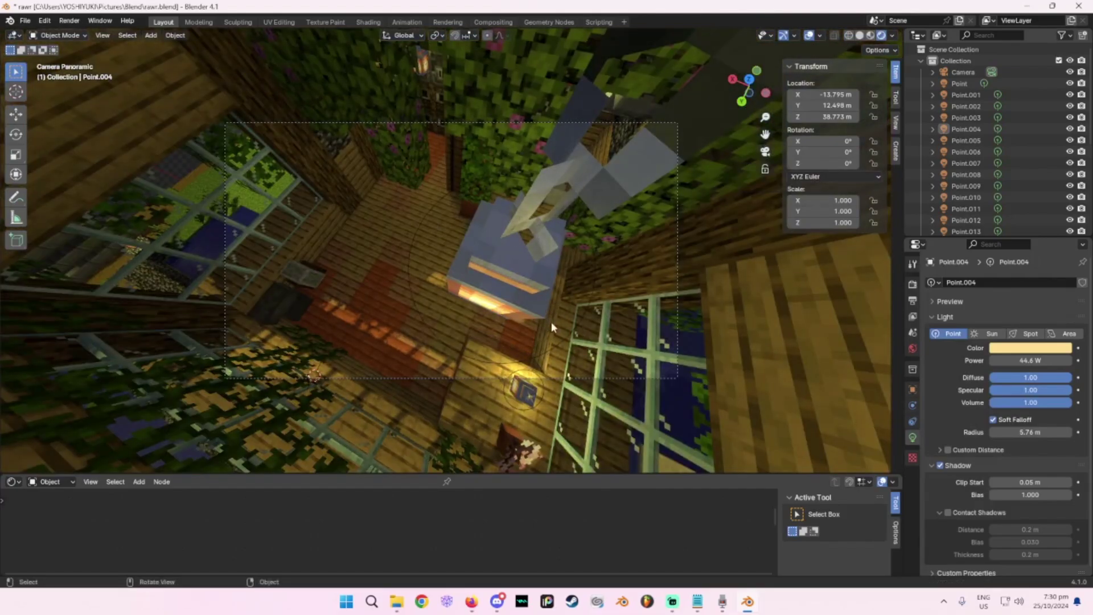
Pick Cycles from the Render Engine dropdown in Render Properties
click(912, 284)
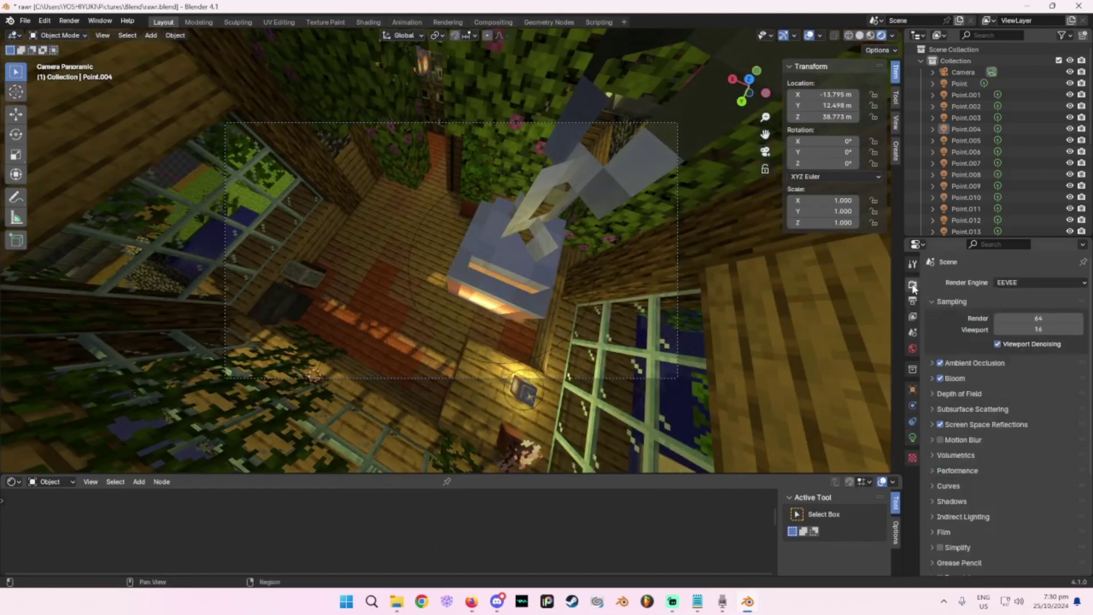
click(1029, 281)
click(1009, 322)
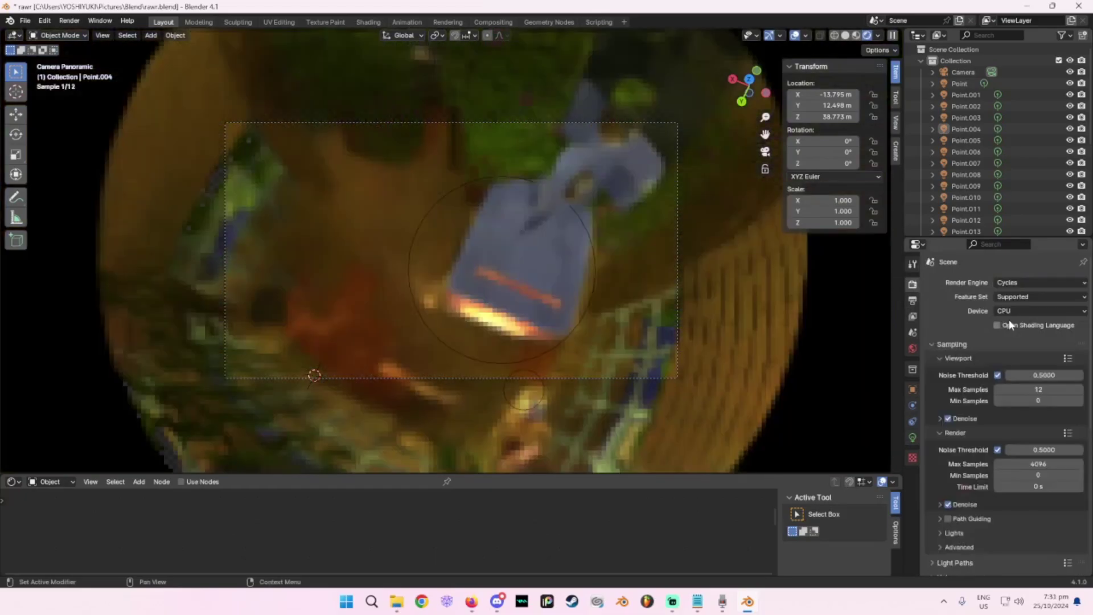